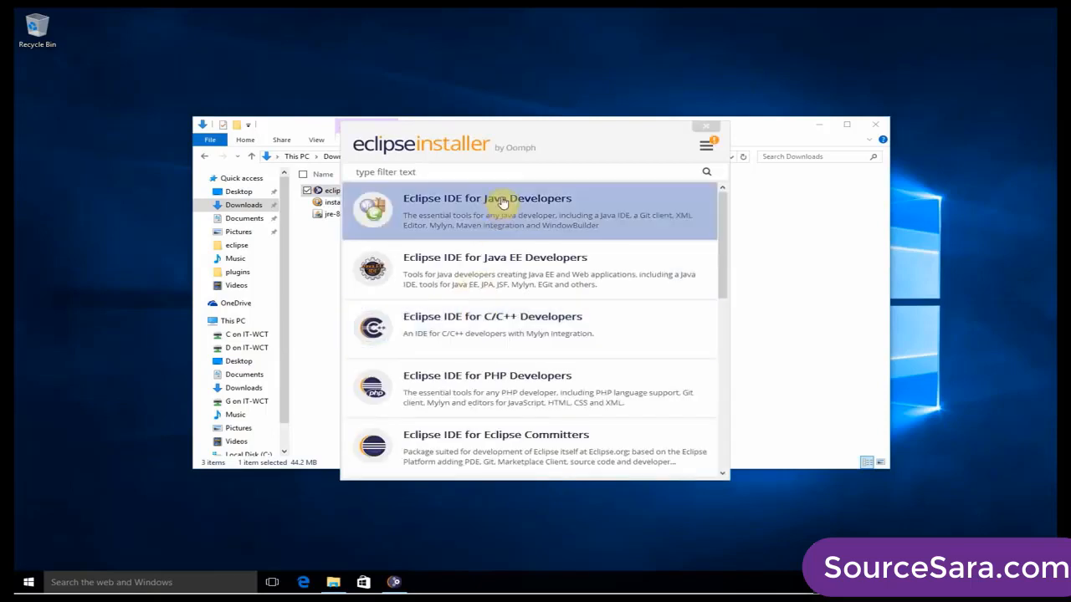
Try to install Eclipse IDE for Java Developers in C:\Program Files\java-mars without elevated rights, and close the installer.
{"action": "left_click", "coordinate": [502, 202]}
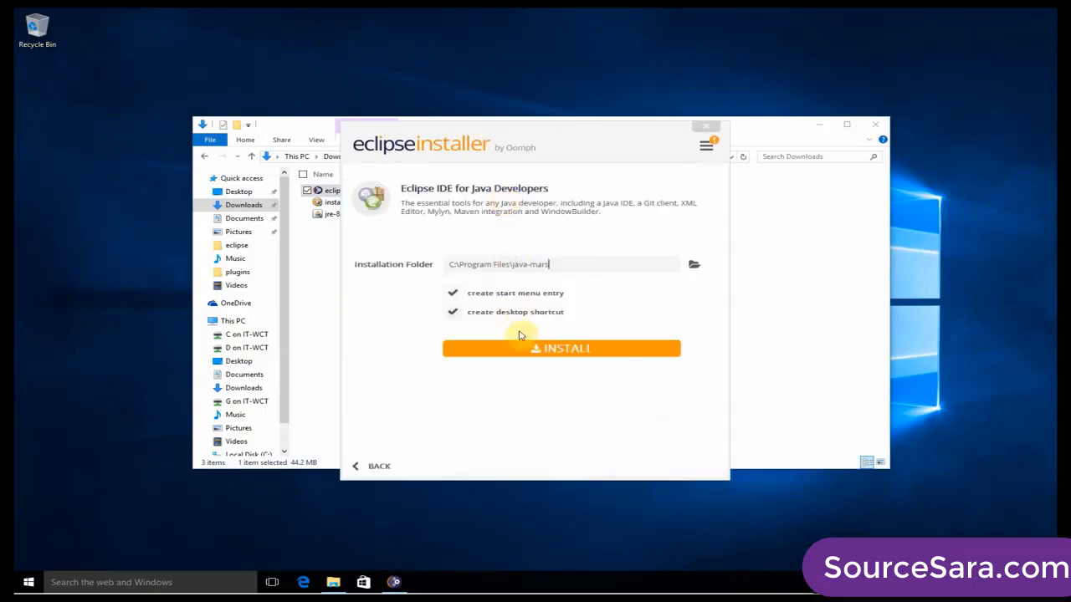
{"action": "left_click_drag", "start_coordinate": [567, 265], "coordinate": [436, 268]}
{"action": "left_click", "coordinate": [539, 404]}
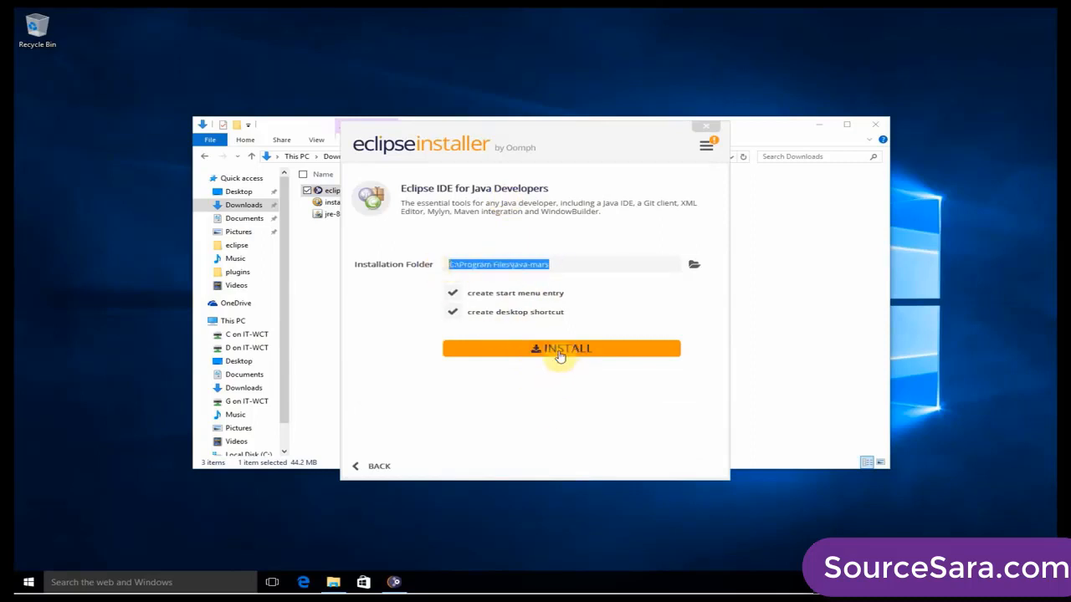
{"action": "left_click", "coordinate": [559, 355]}
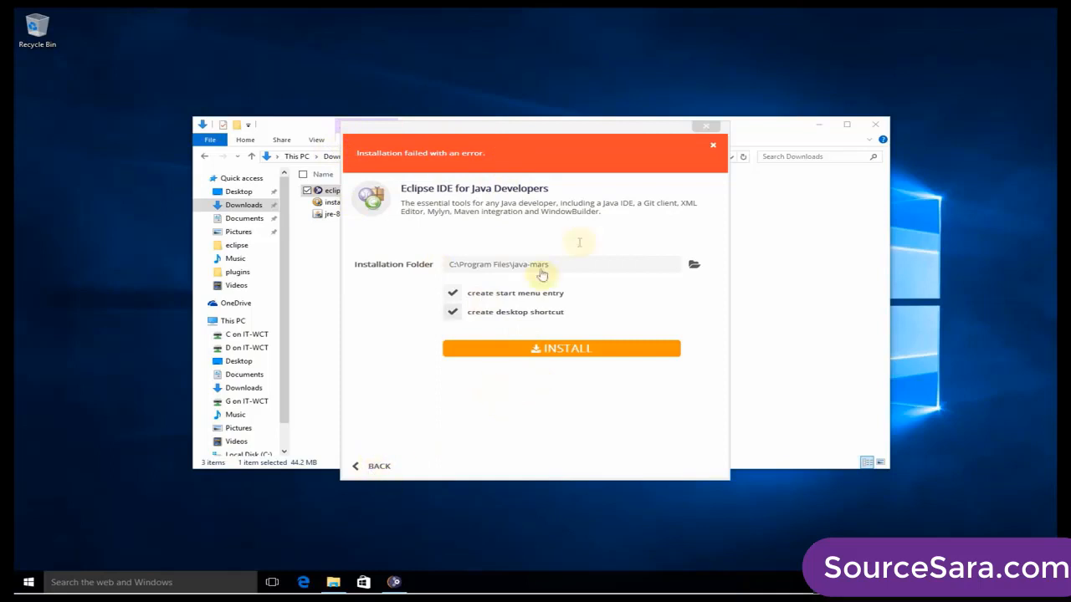
{"action": "left_click", "coordinate": [707, 131]}
{"action": "left_click", "coordinate": [422, 299]}
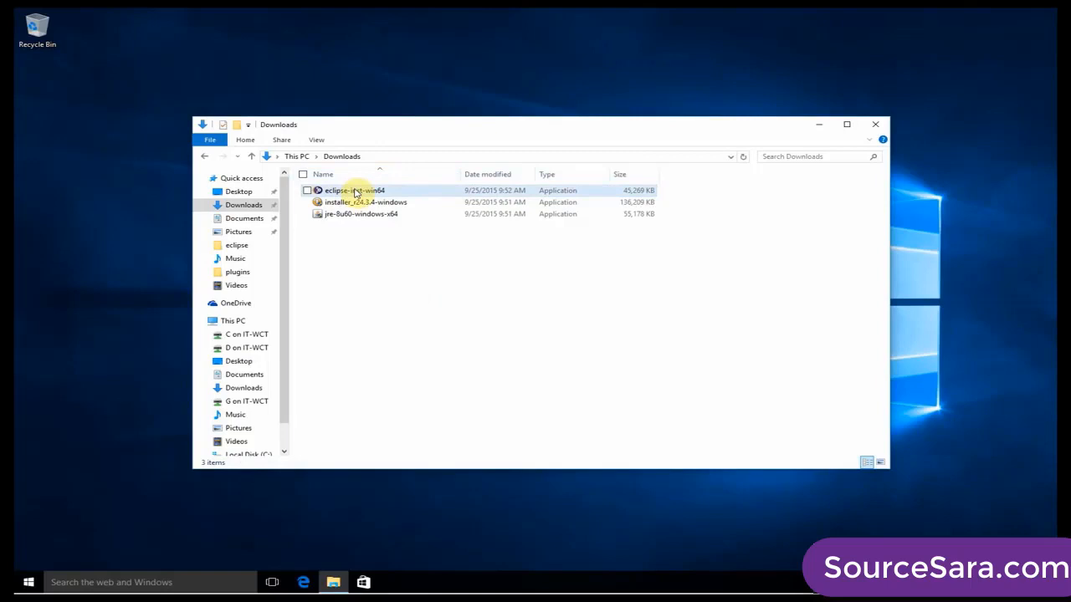
Run eclipse-inst-win64 from the Downloads folder as administrator and allow it to make changes to the PC.
{"action": "right_click", "coordinate": [355, 191]}
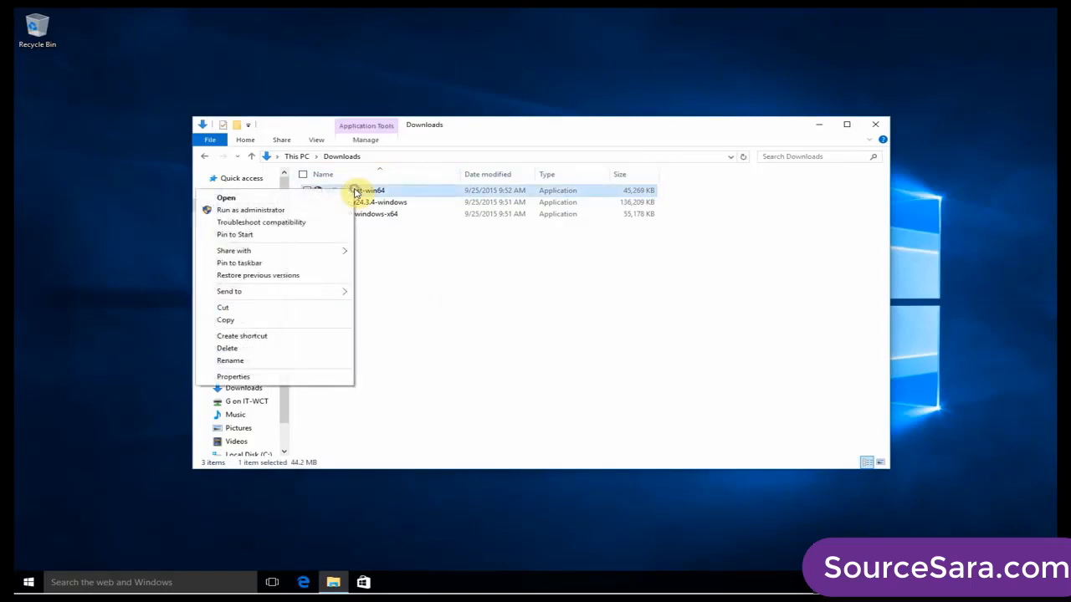
{"action": "left_click", "coordinate": [276, 210]}
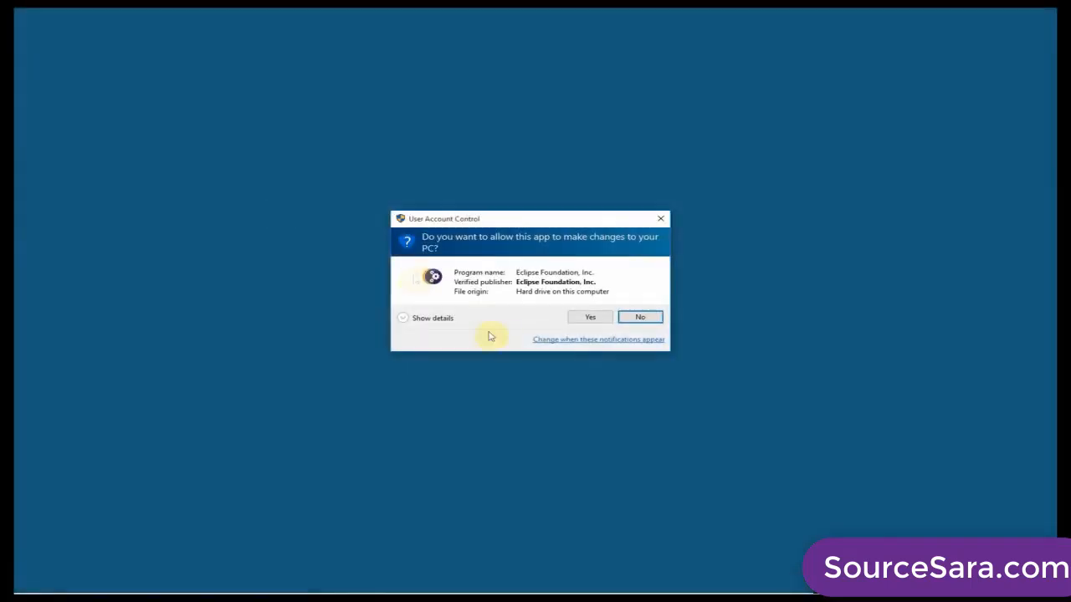
{"action": "left_click", "coordinate": [590, 322]}
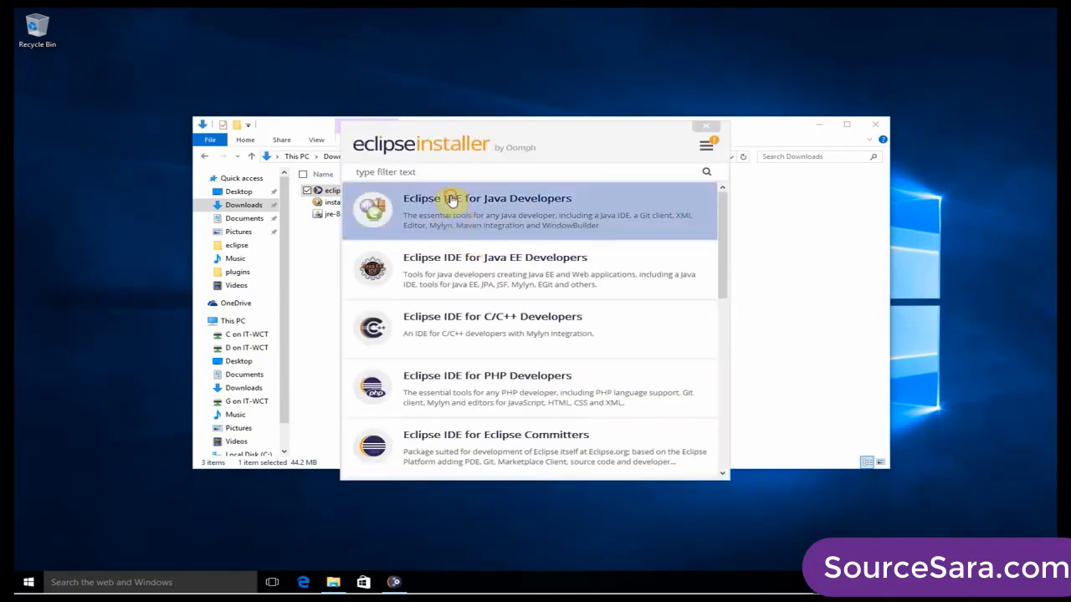
Install Eclipse IDE for Java Developers in C:\Program Files\java-mars, and exit the installer without launching Eclipse.
{"action": "left_click", "coordinate": [450, 199]}
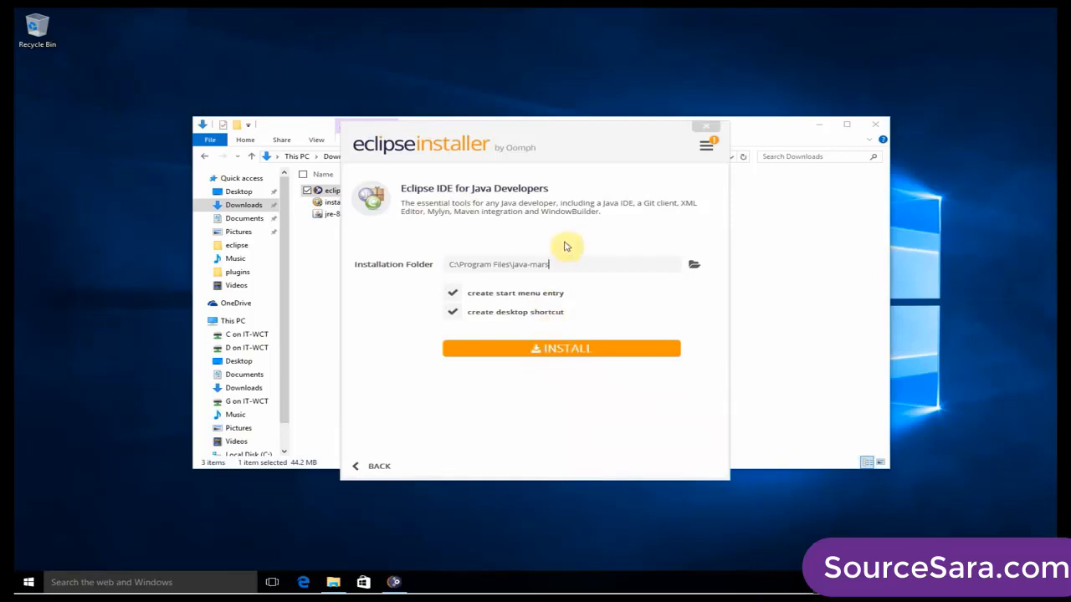
{"action": "left_click_drag", "start_coordinate": [564, 263], "coordinate": [449, 263]}
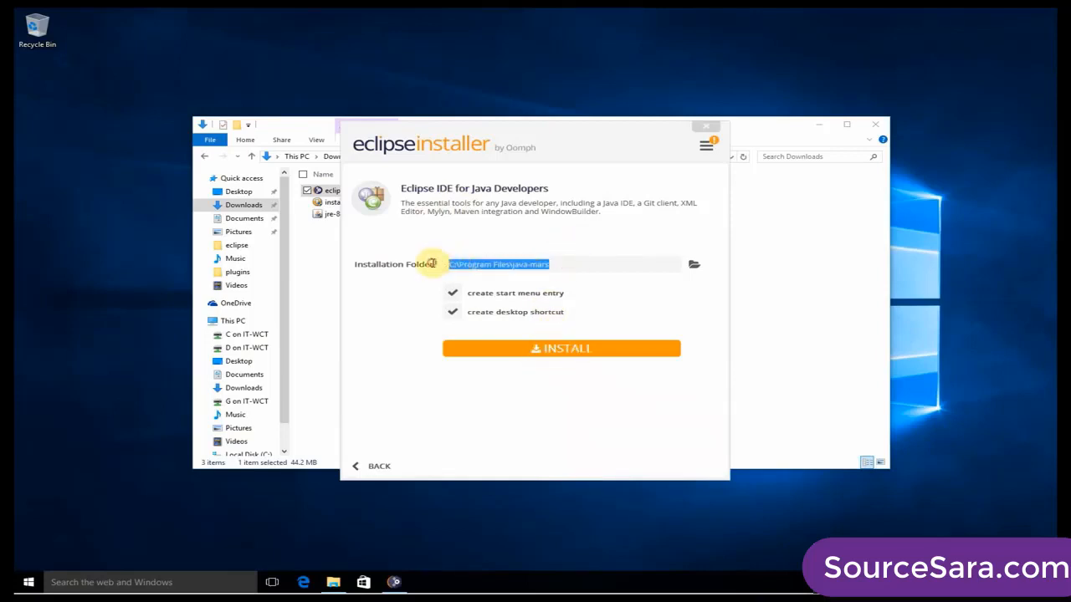
{"action": "left_click", "coordinate": [586, 263]}
{"action": "left_click", "coordinate": [591, 348]}
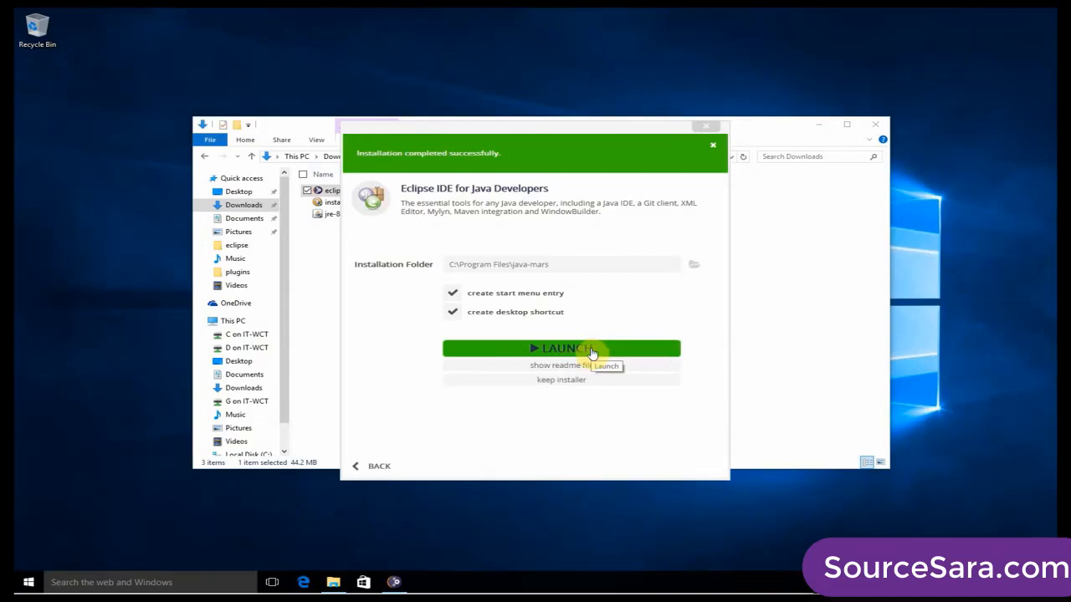
{"action": "left_click", "coordinate": [708, 129]}
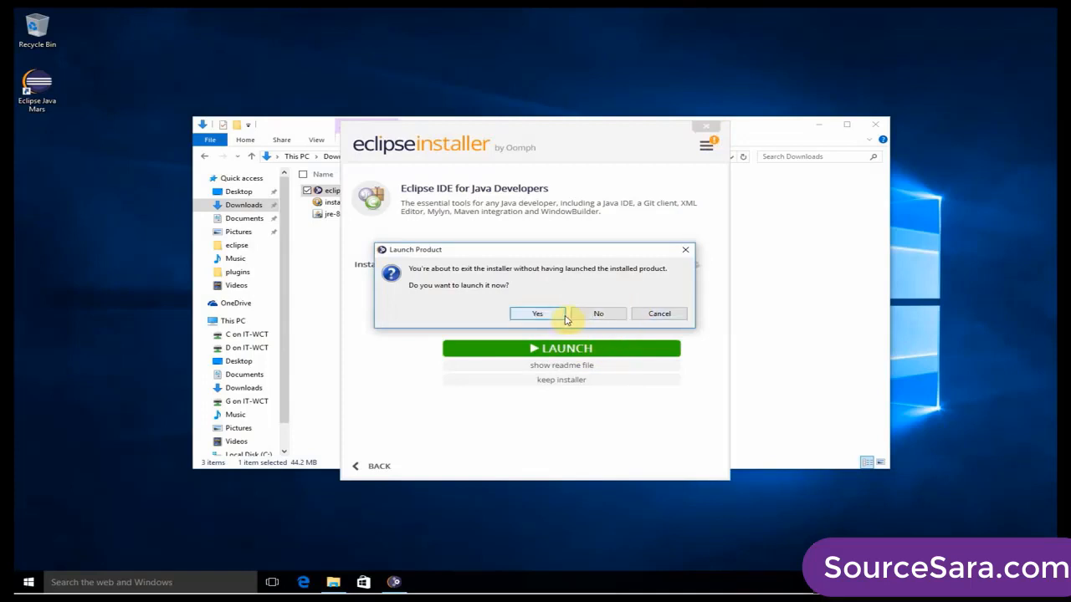
{"action": "left_click", "coordinate": [605, 313]}
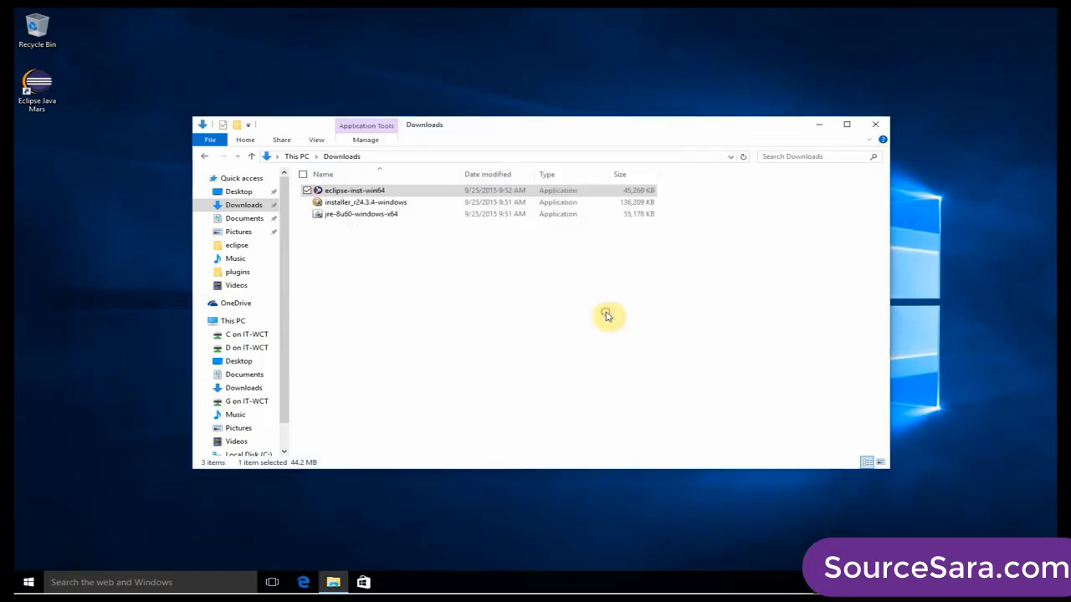
Run installer_r24.3.4-windows from the Downloads folder and allow it to make changes to the PC.
{"action": "left_click", "coordinate": [363, 323]}
{"action": "left_click", "coordinate": [340, 207]}
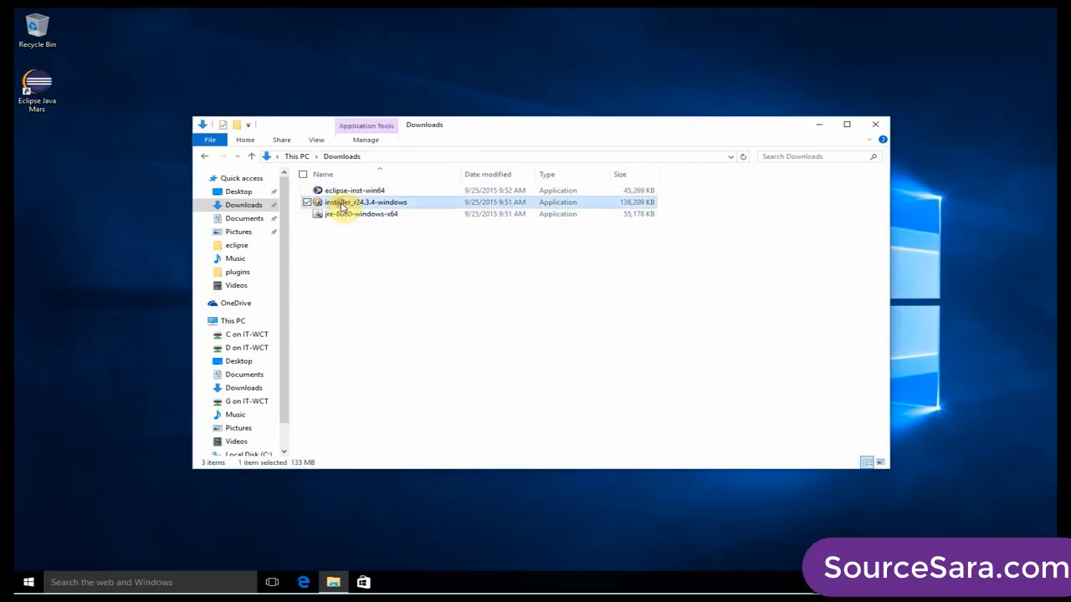
{"action": "double_click", "coordinate": [342, 207]}
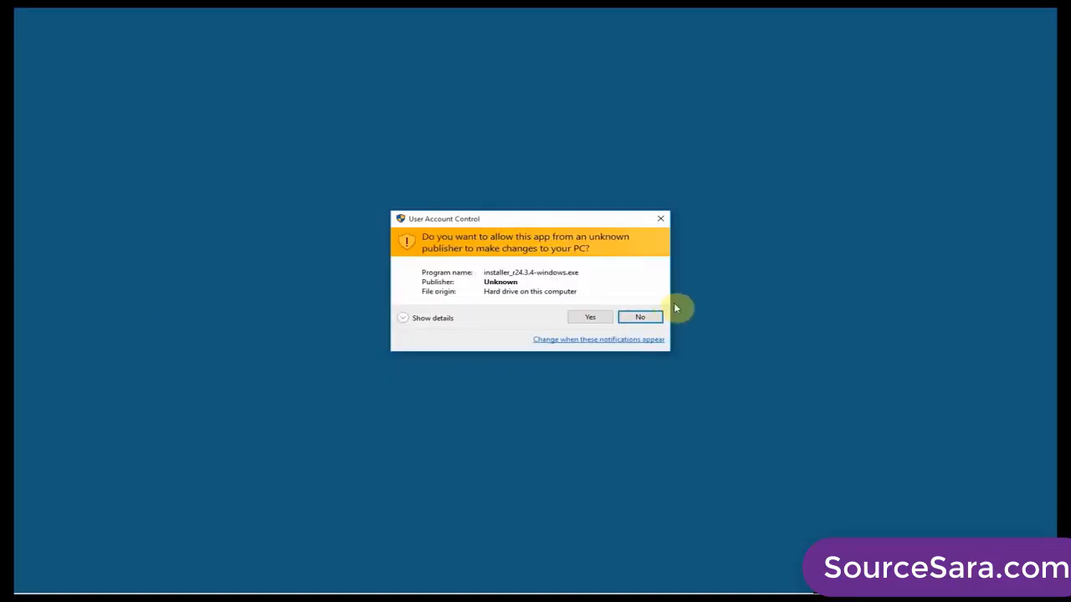
{"action": "left_click", "coordinate": [589, 318]}
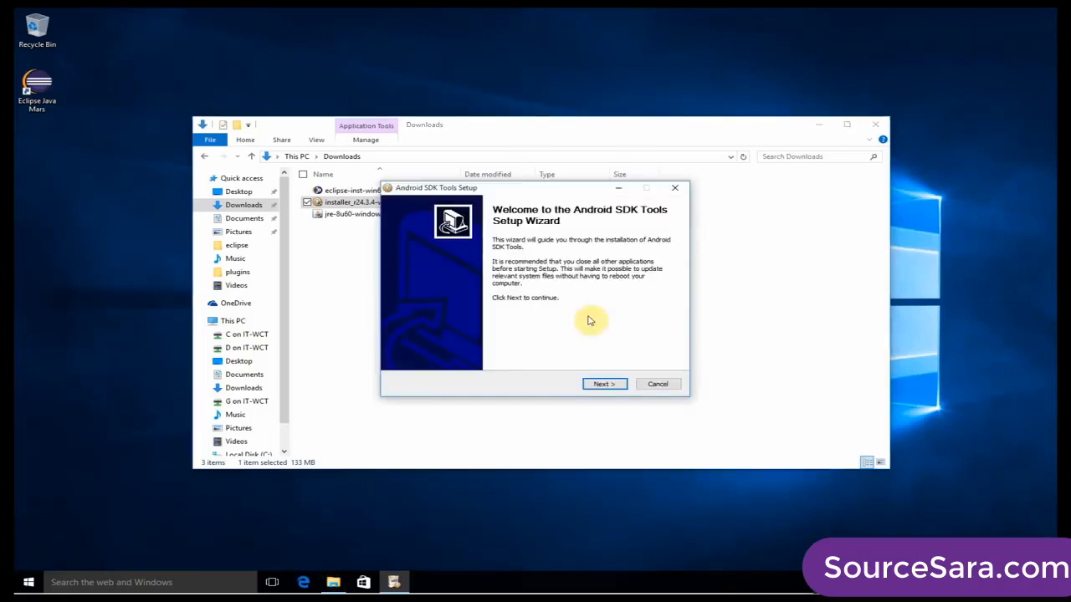
Proceed through the Android SDK Tools welcome and JDK pages, and choose to install just for the current user.
{"action": "left_click", "coordinate": [603, 384]}
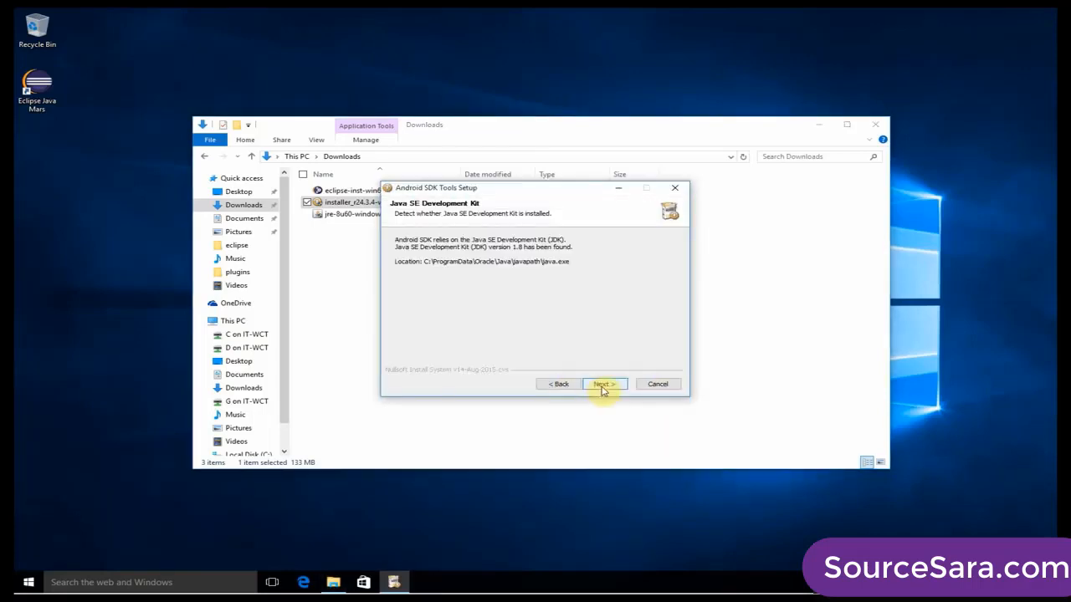
{"action": "left_click", "coordinate": [610, 387]}
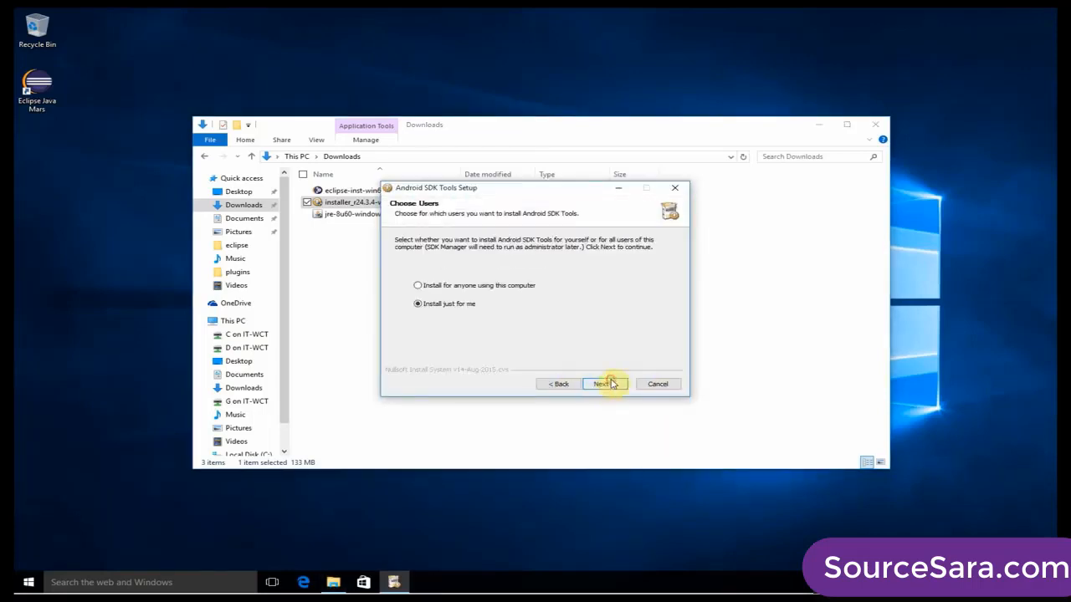
{"action": "left_click", "coordinate": [458, 287]}
{"action": "left_click", "coordinate": [465, 303]}
{"action": "left_click", "coordinate": [617, 384]}
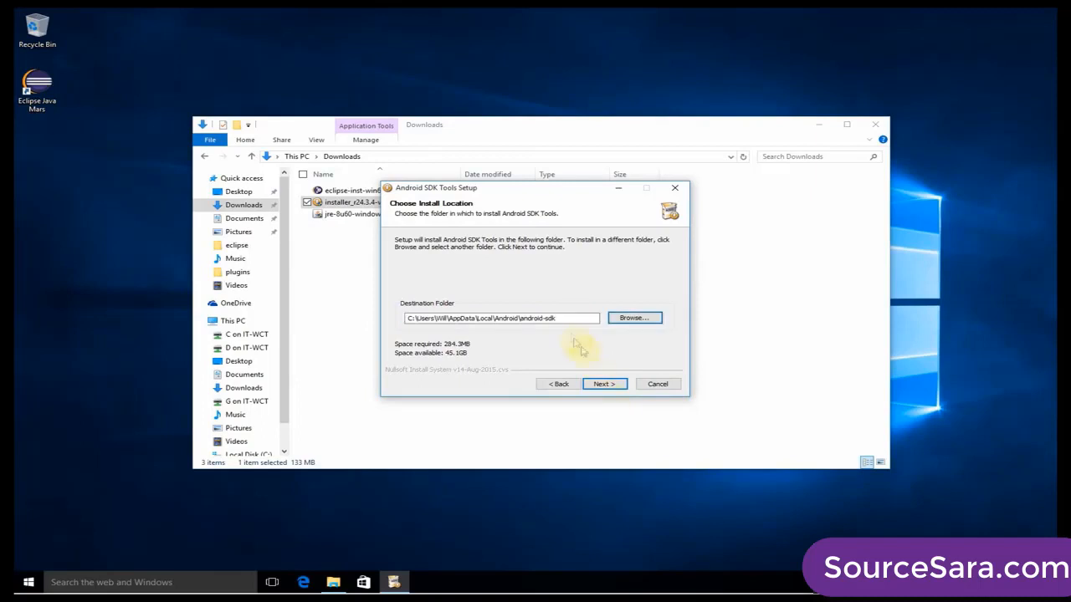
Set the Android SDK Tools destination folder to C:\Program Files\java-mars\android-sdk and accept the location.
{"action": "left_click_drag", "start_coordinate": [581, 317], "coordinate": [396, 320]}
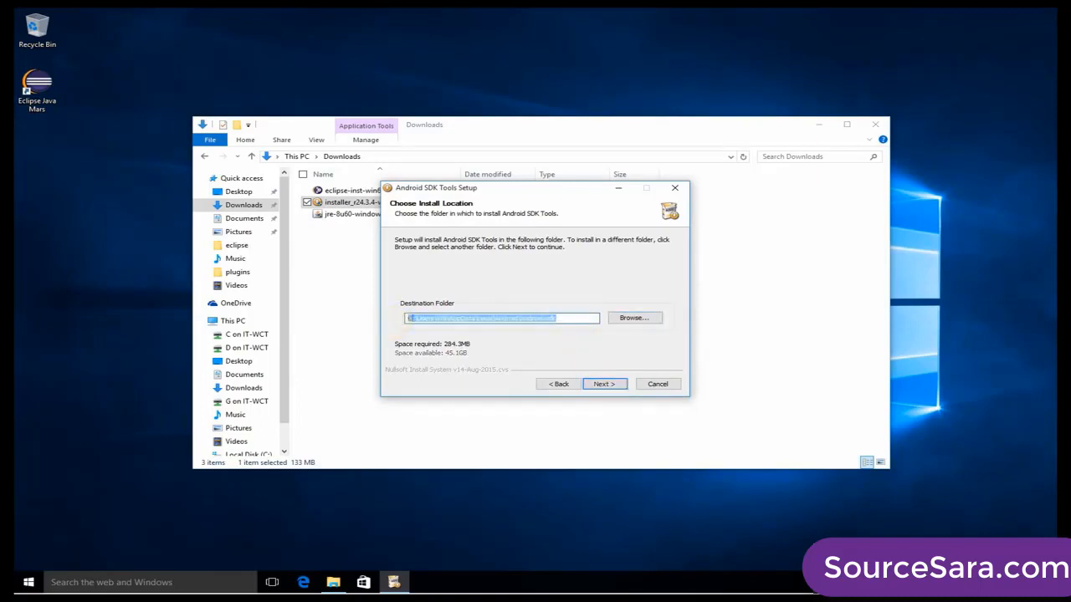
{"action": "type", "text": "C:\\Pro"}
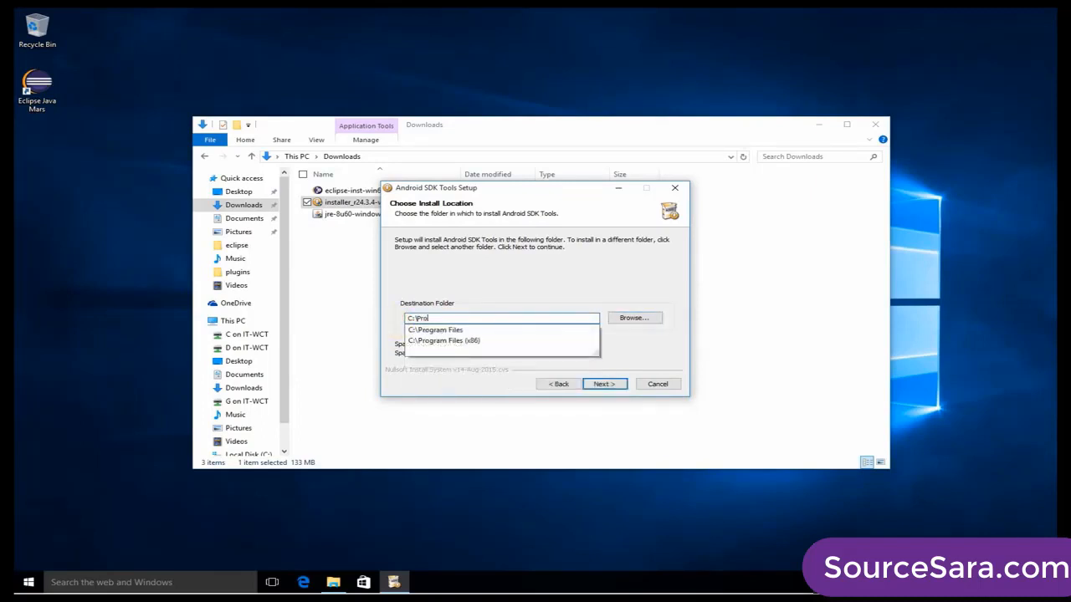
{"action": "type", "text": "gram Files\\"}
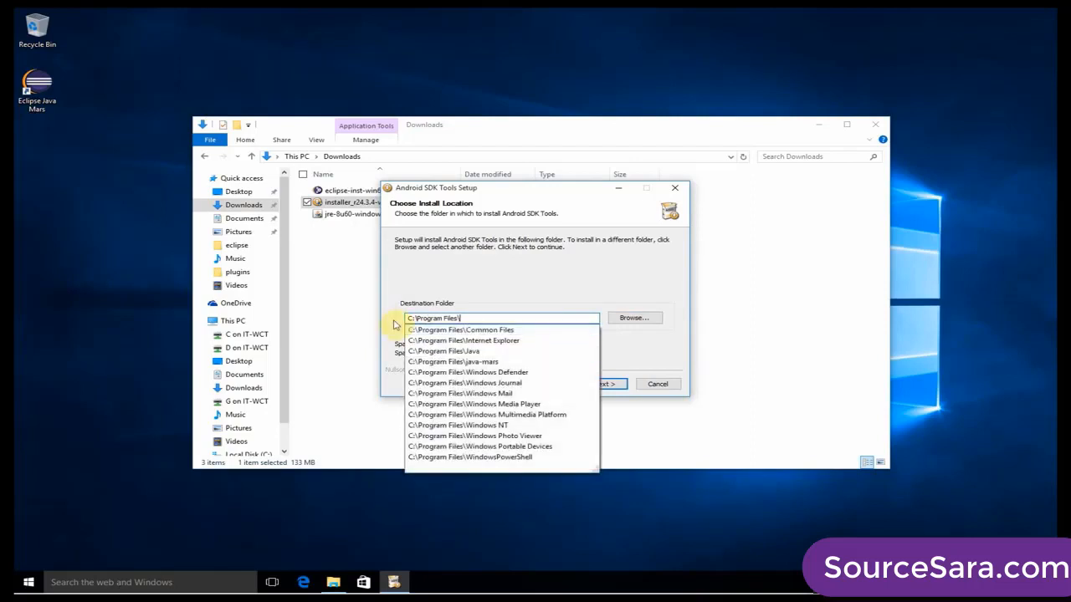
{"action": "type", "text": "java"}
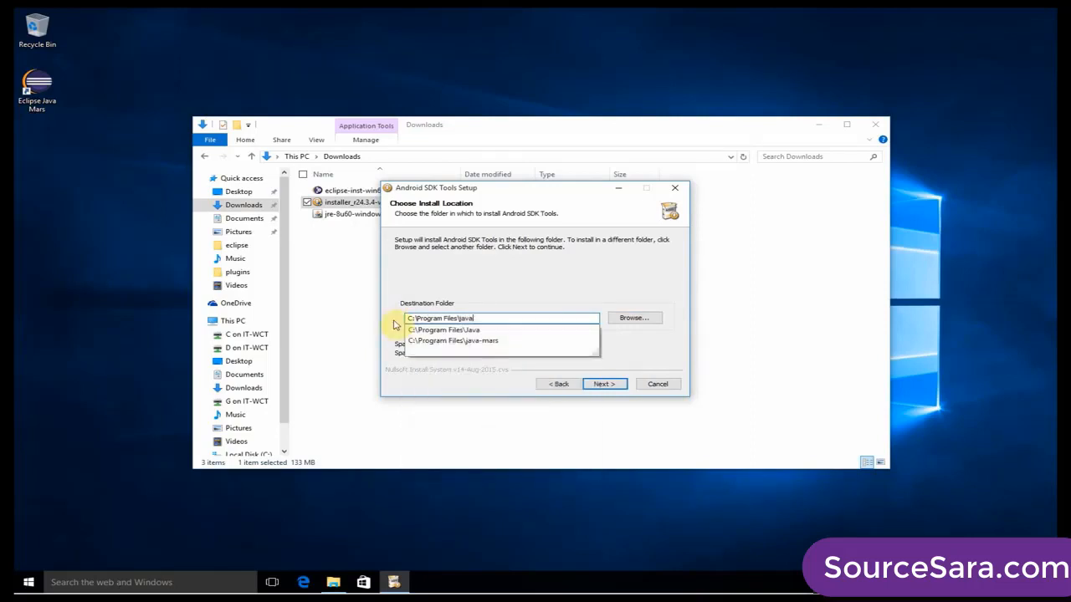
{"action": "type", "text": "-mars\\"}
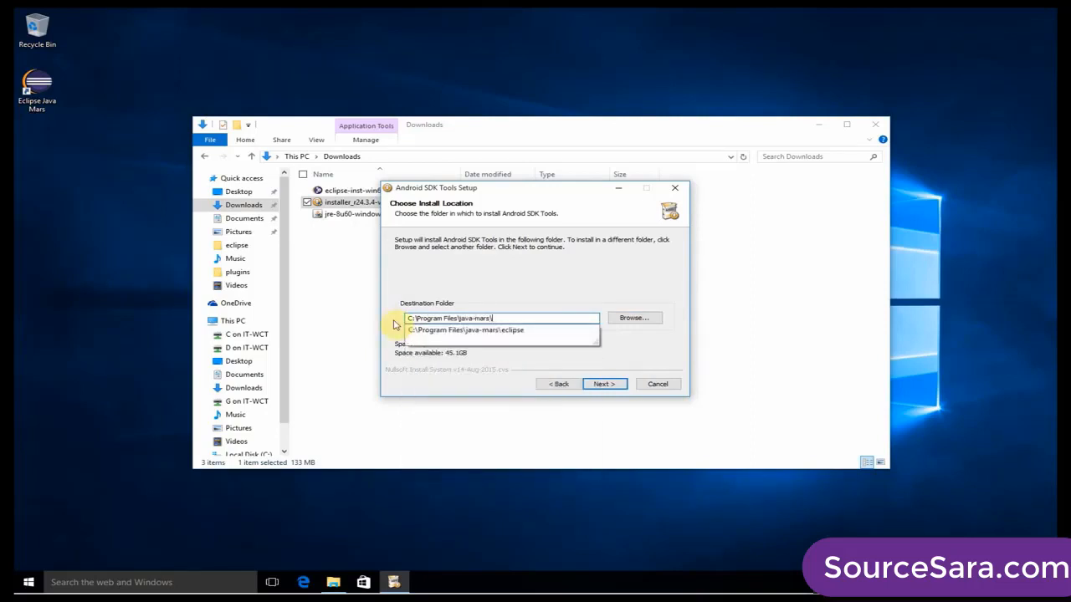
{"action": "type", "text": "android-sdk"}
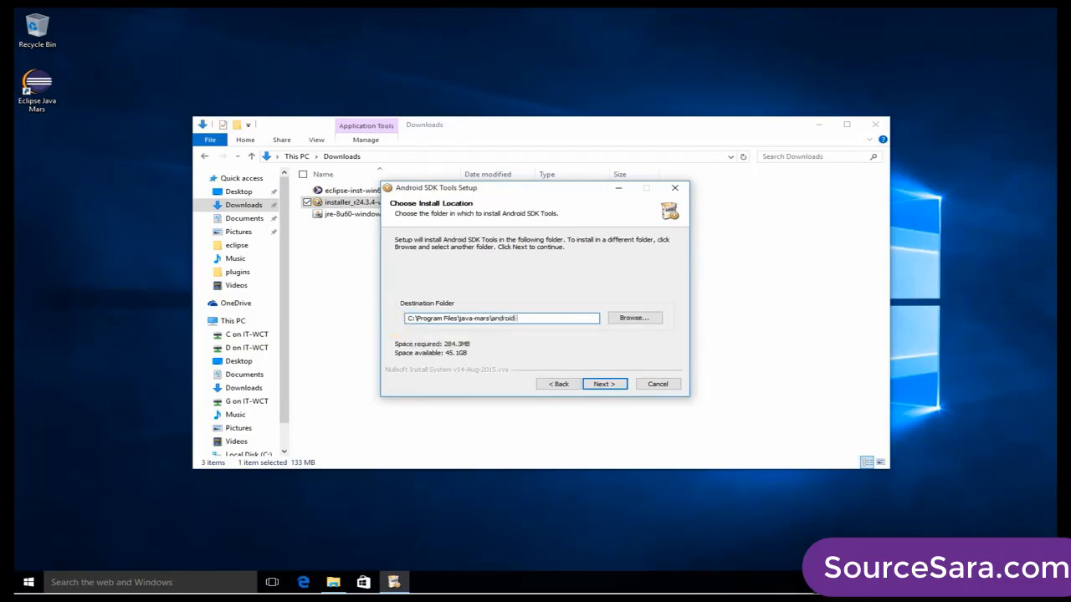
{"action": "left_click", "coordinate": [613, 385]}
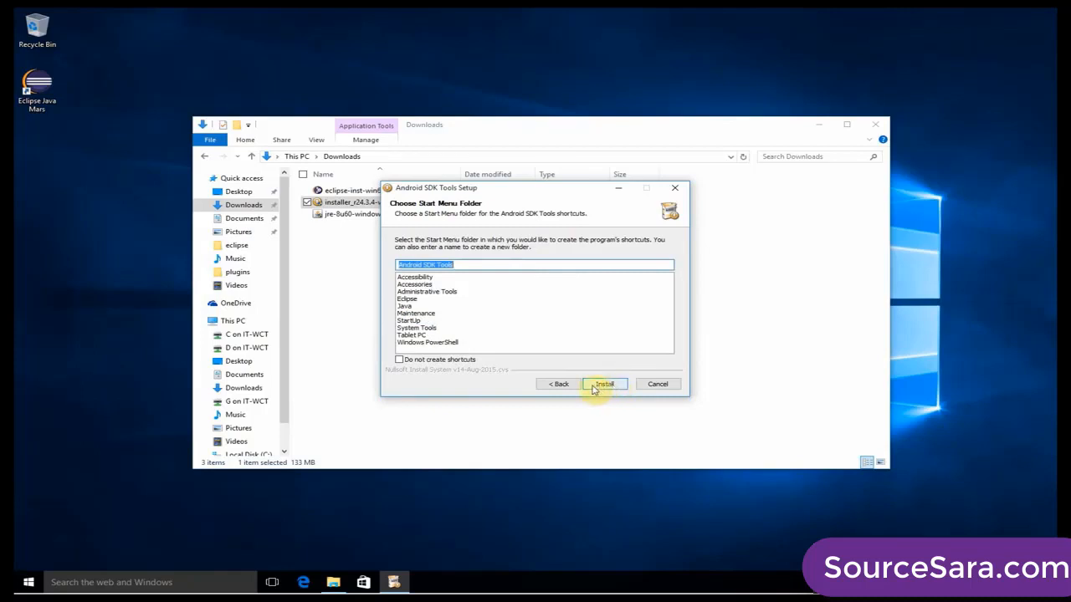
Install Android SDK Tools with the default Start Menu folder, and finish the setup with Start SDK Manager enabled.
{"action": "left_click", "coordinate": [598, 388]}
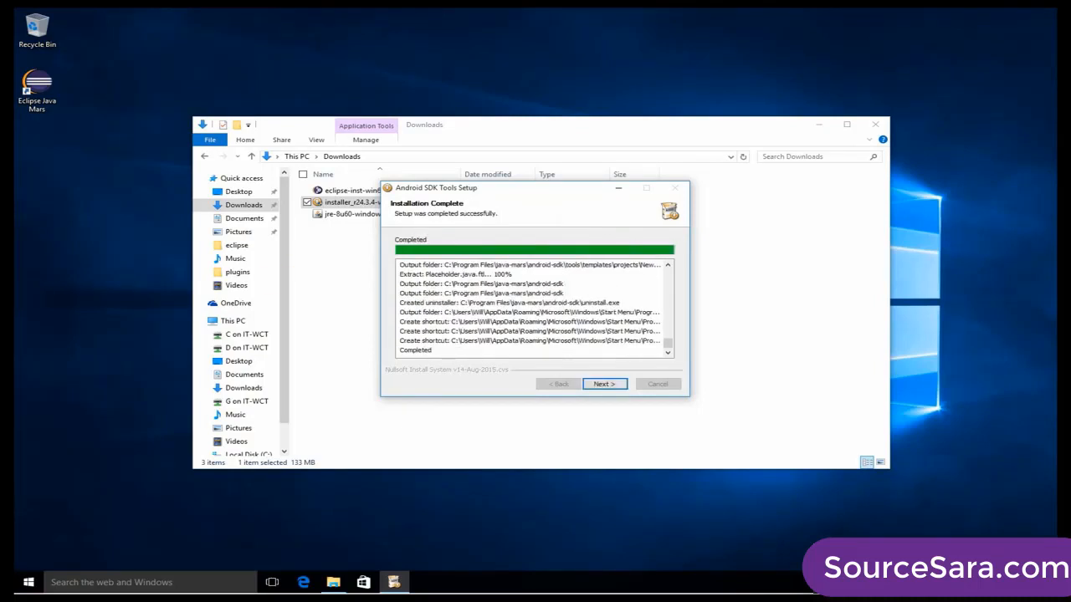
{"action": "left_click", "coordinate": [620, 385]}
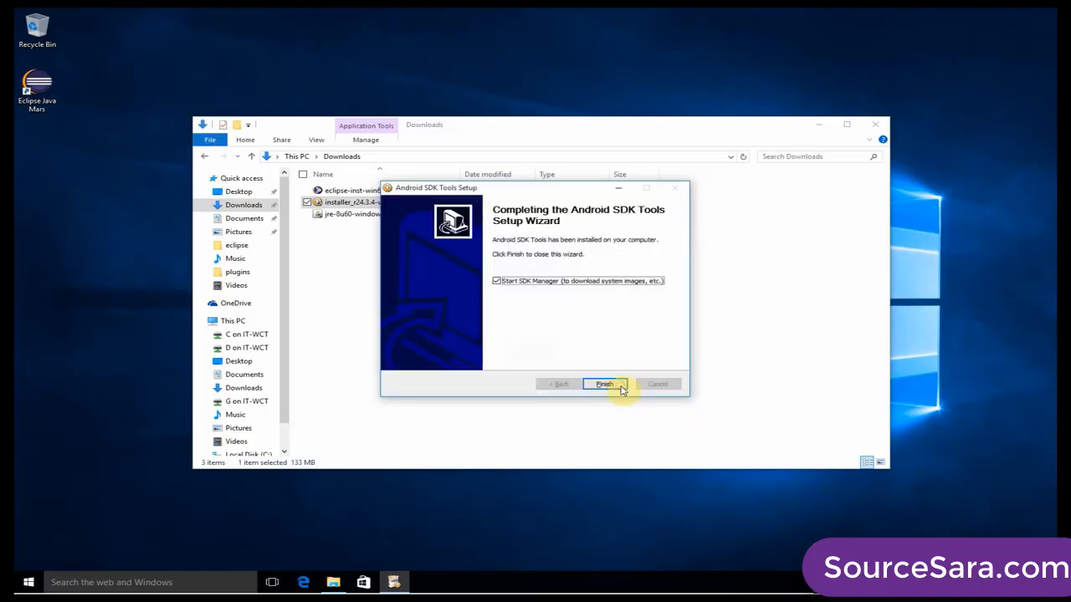
{"action": "left_click", "coordinate": [620, 385]}
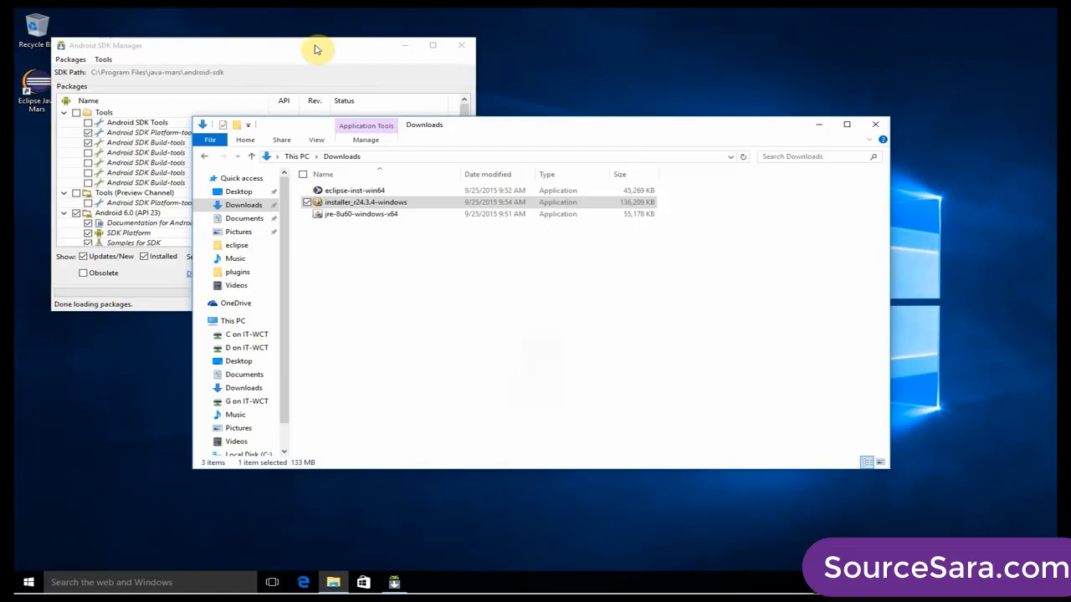
Install the preselected packages in Android SDK Manager, accepting the Android SDK License, and close the log when the installation is done.
{"action": "left_click_drag", "start_coordinate": [326, 52], "coordinate": [629, 93]}
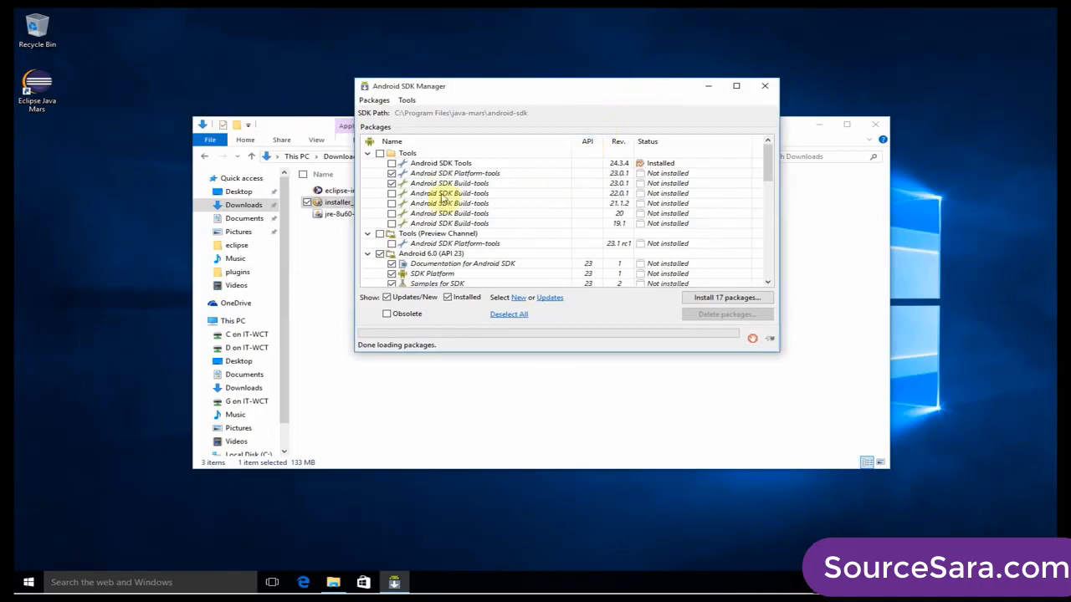
{"action": "left_click", "coordinate": [733, 302]}
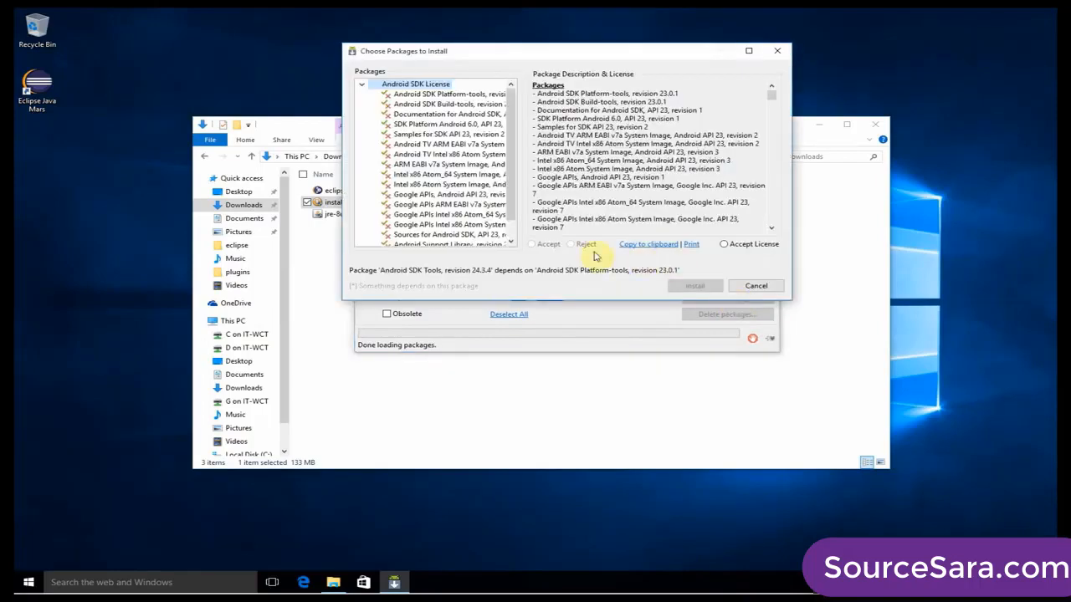
{"action": "left_click", "coordinate": [753, 244]}
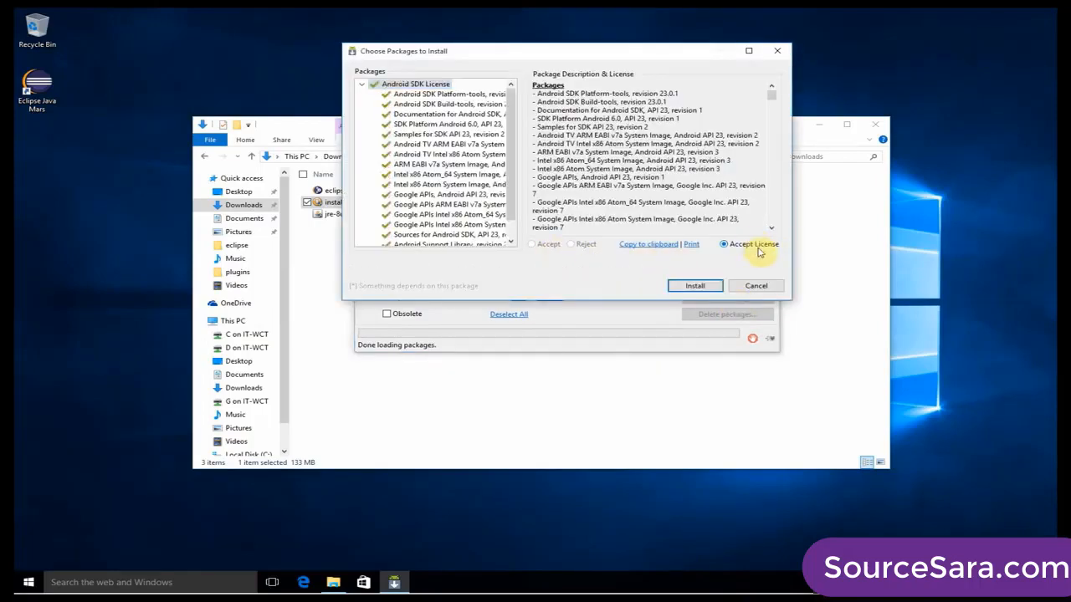
{"action": "left_click", "coordinate": [699, 285]}
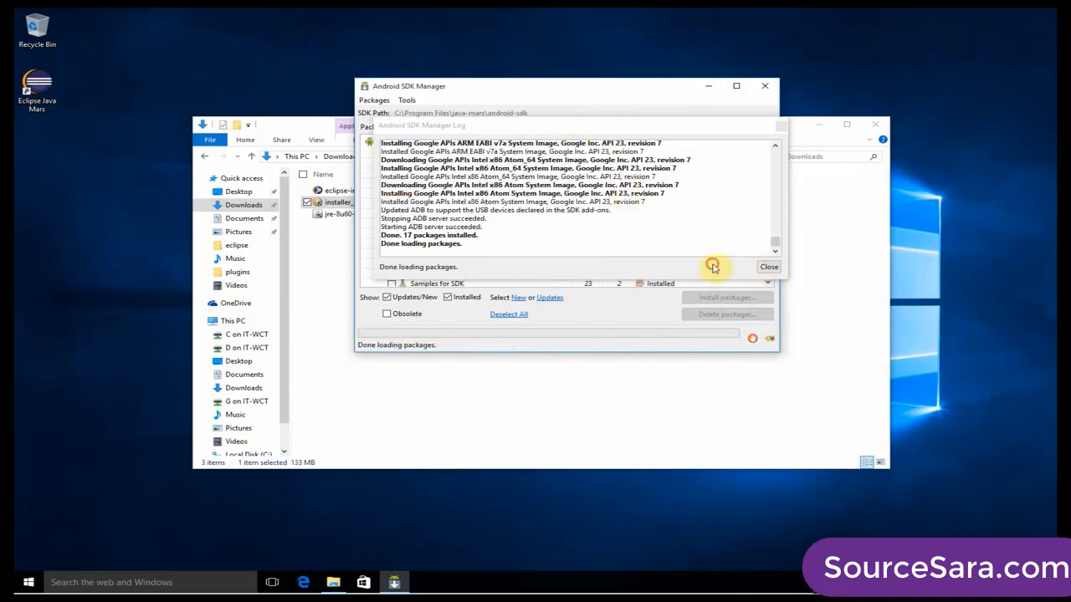
{"action": "left_click", "coordinate": [761, 268]}
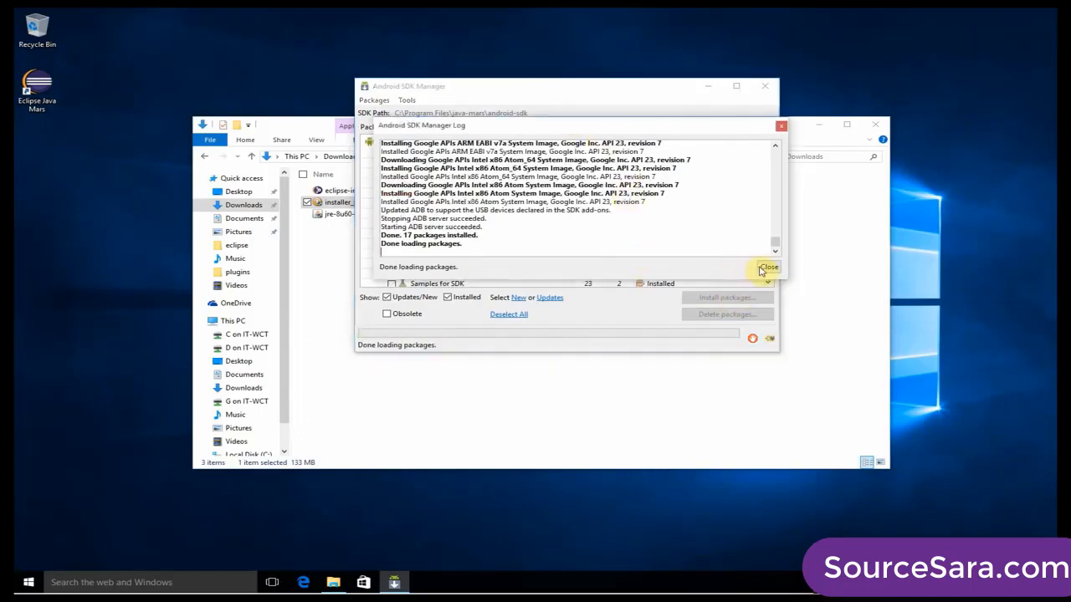
{"action": "left_click", "coordinate": [767, 268]}
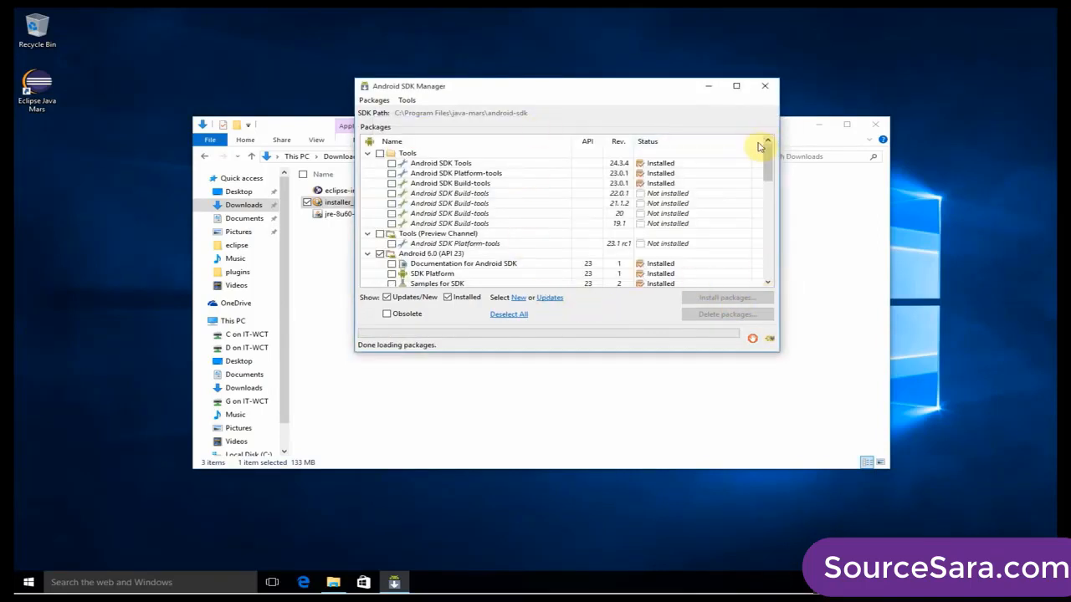
Close Android SDK Manager and the Downloads folder window, and start Eclipse Java Mars with the default workspace.
{"action": "left_click", "coordinate": [407, 100]}
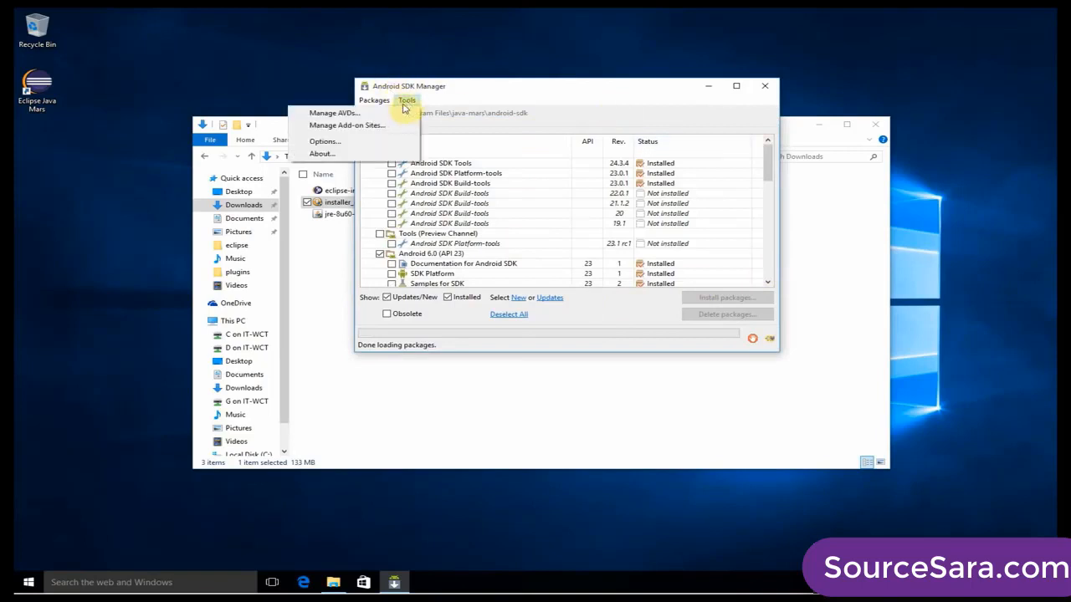
{"action": "left_click", "coordinate": [410, 100]}
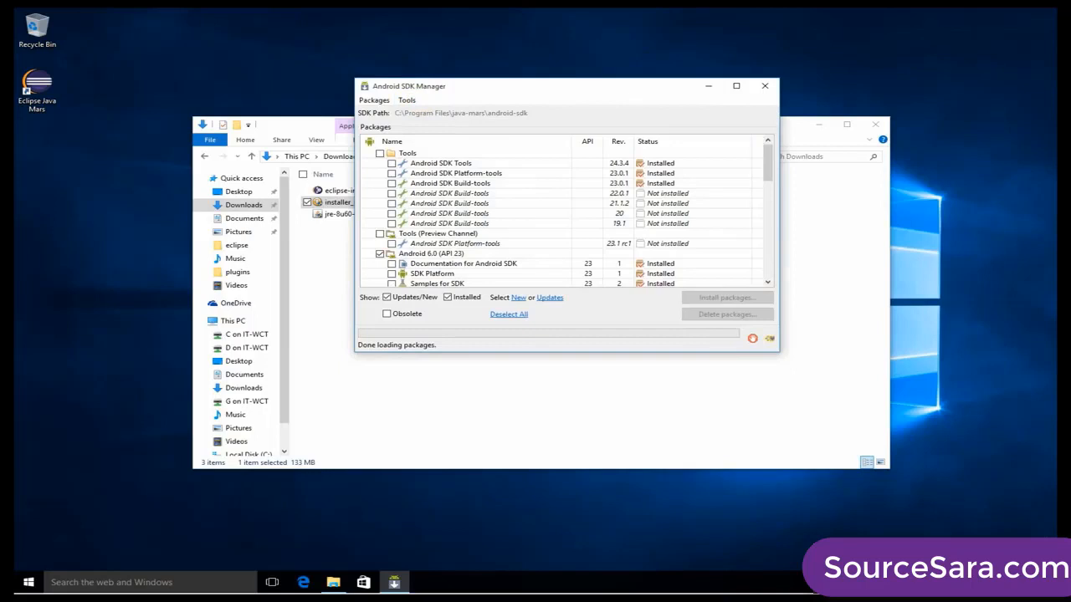
{"action": "left_click", "coordinate": [765, 86]}
{"action": "left_click", "coordinate": [875, 124]}
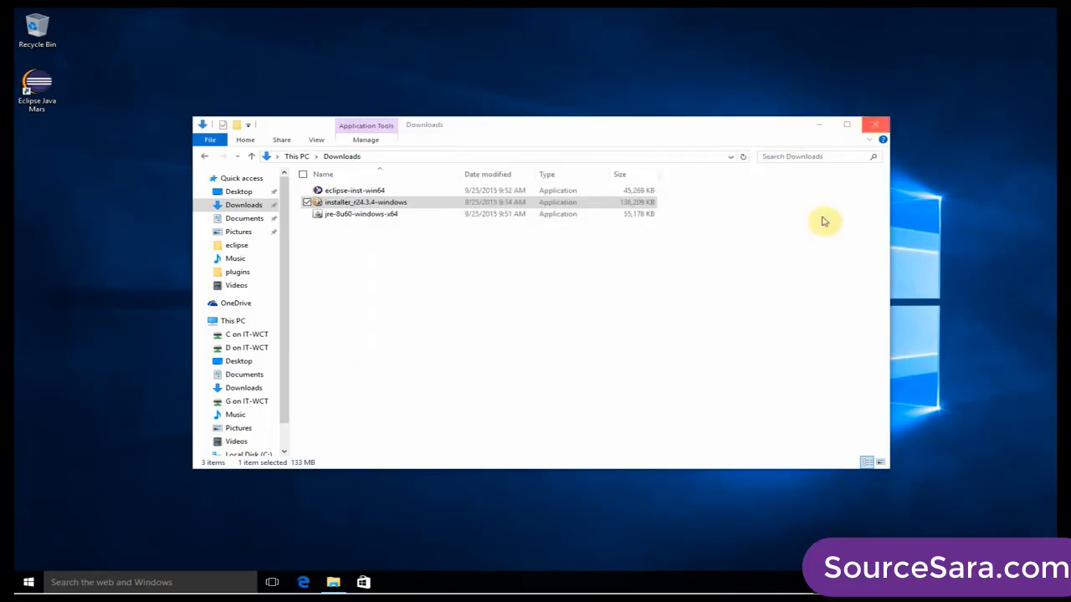
{"action": "double_click", "coordinate": [39, 81]}
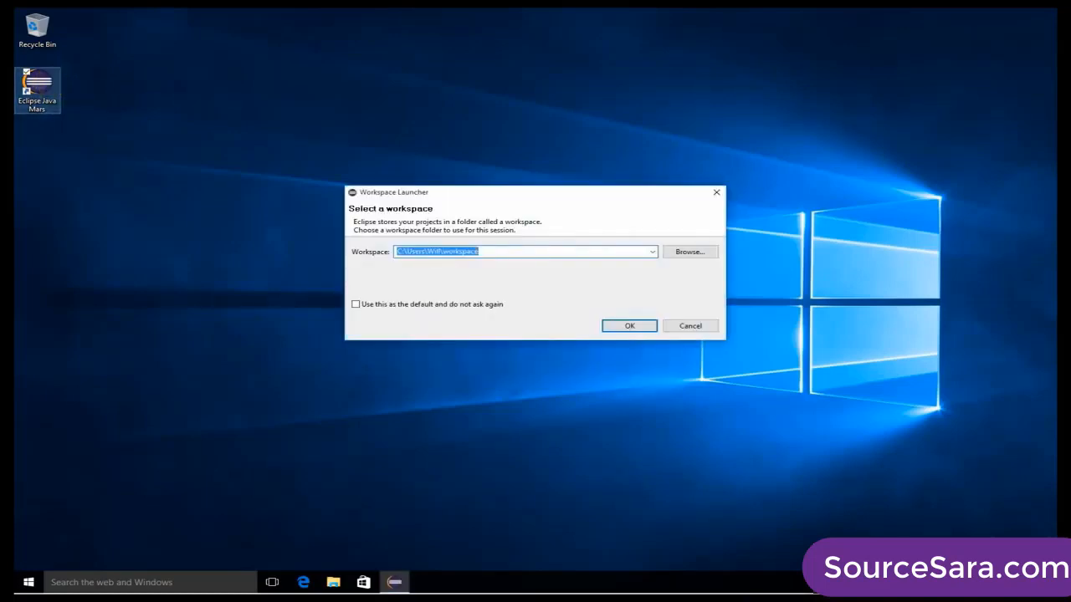
{"action": "left_click", "coordinate": [637, 327]}
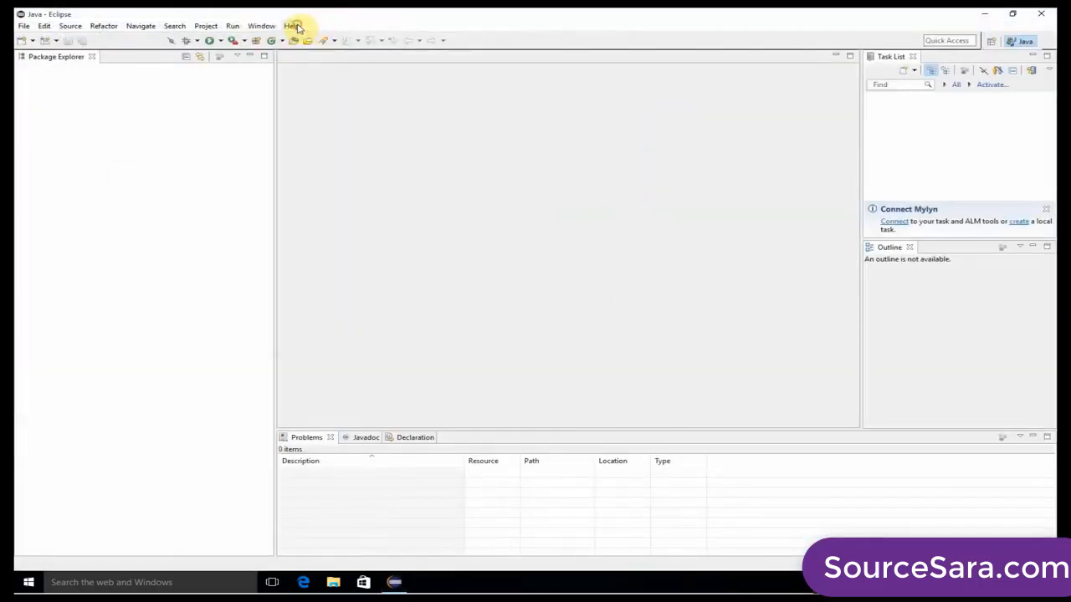
{"action": "left_click", "coordinate": [294, 26]}
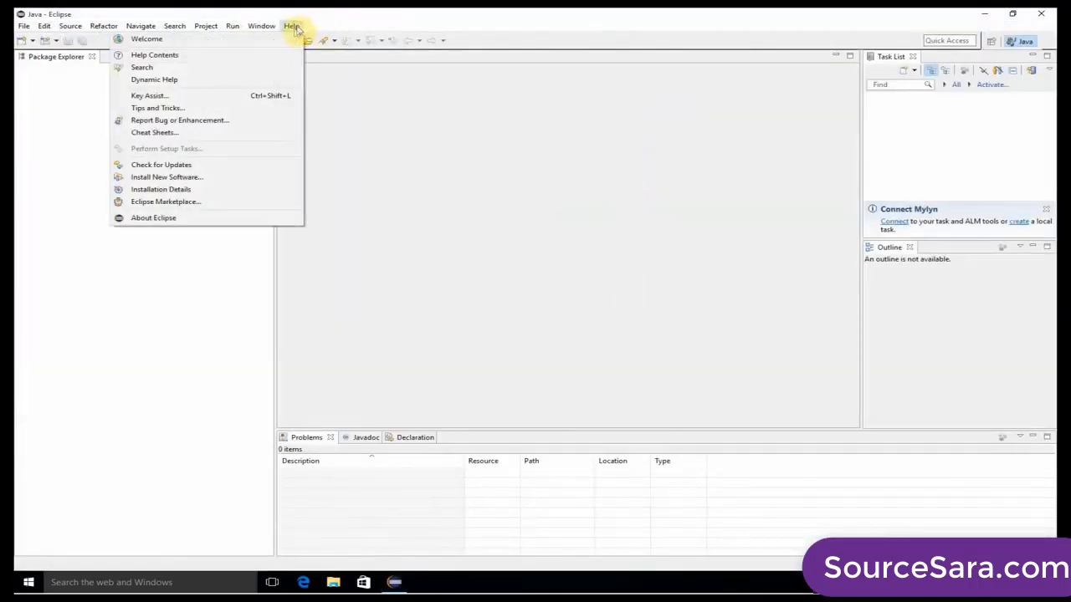
{"action": "left_click", "coordinate": [178, 176]}
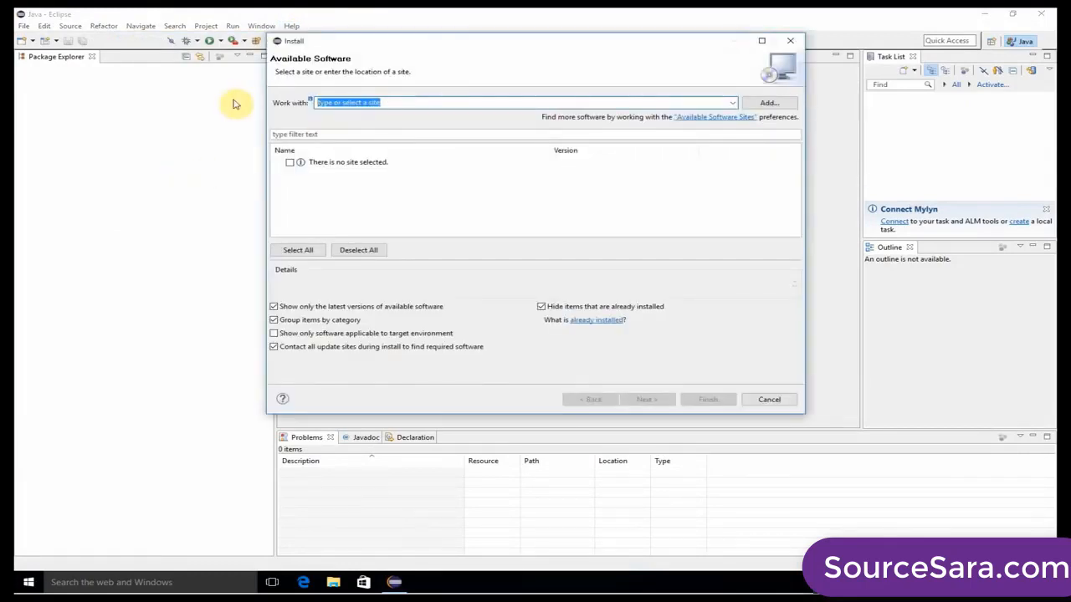
{"action": "type", "text": "https"}
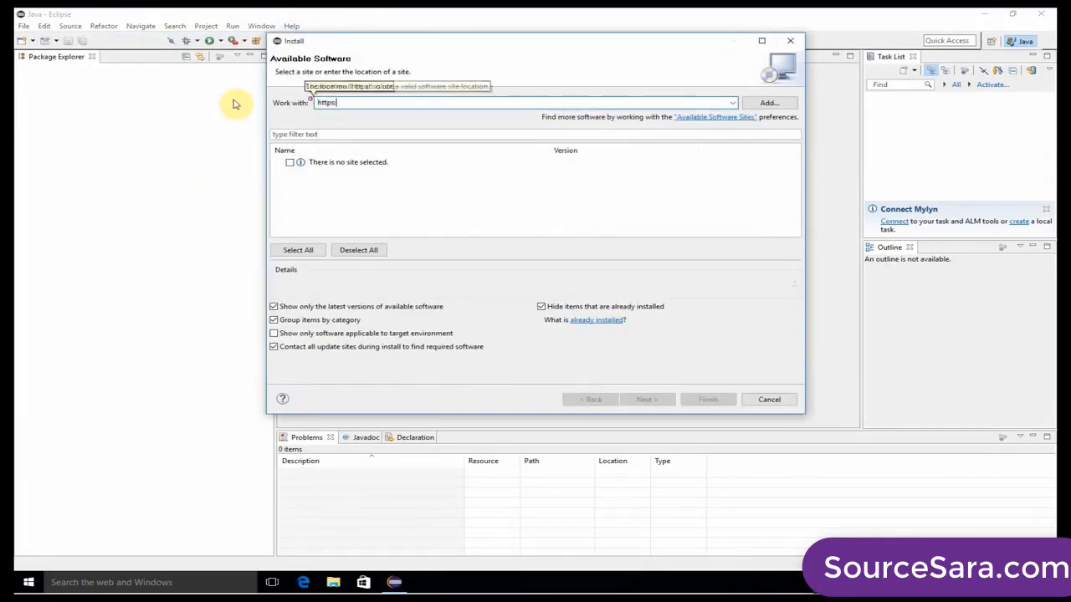
{"action": "type", "text": "://dl-"}
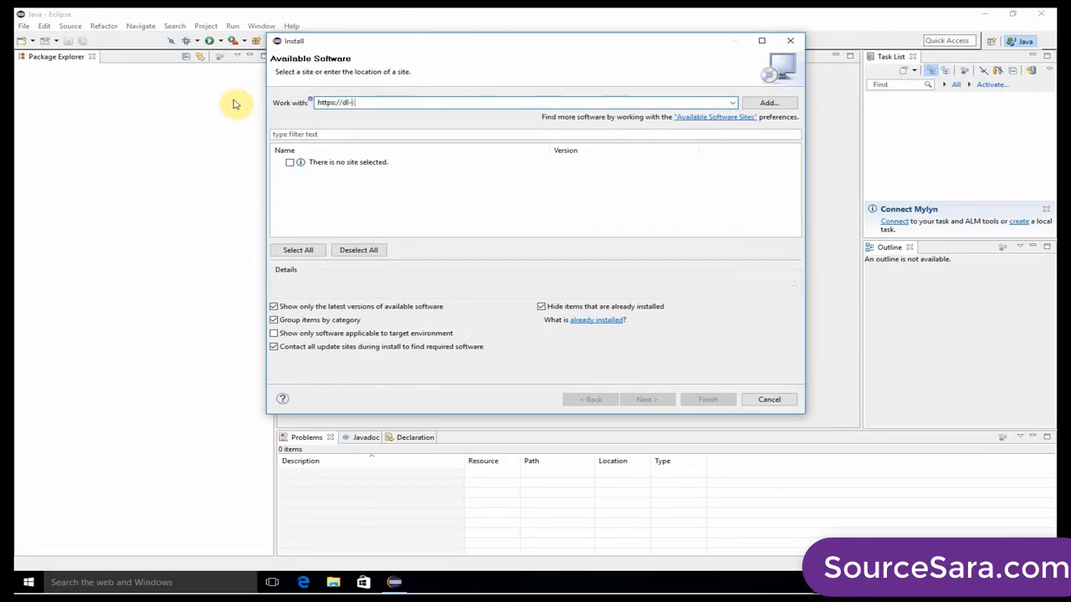
{"action": "type", "text": "ssl.google.com/android/ecl"}
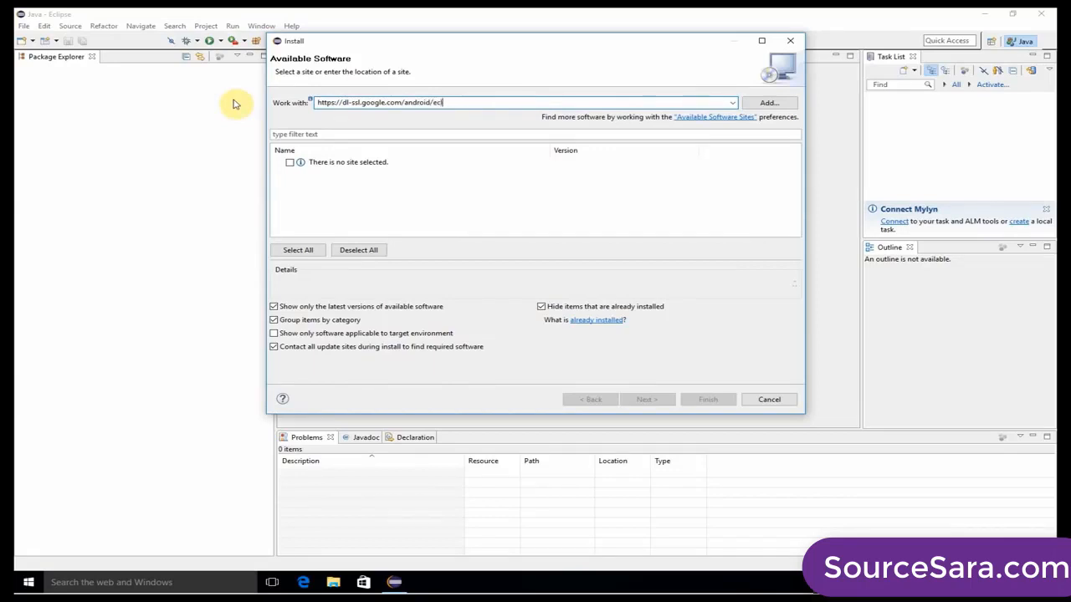
{"action": "type", "text": "e/"}
{"action": "key", "text": "Return"}
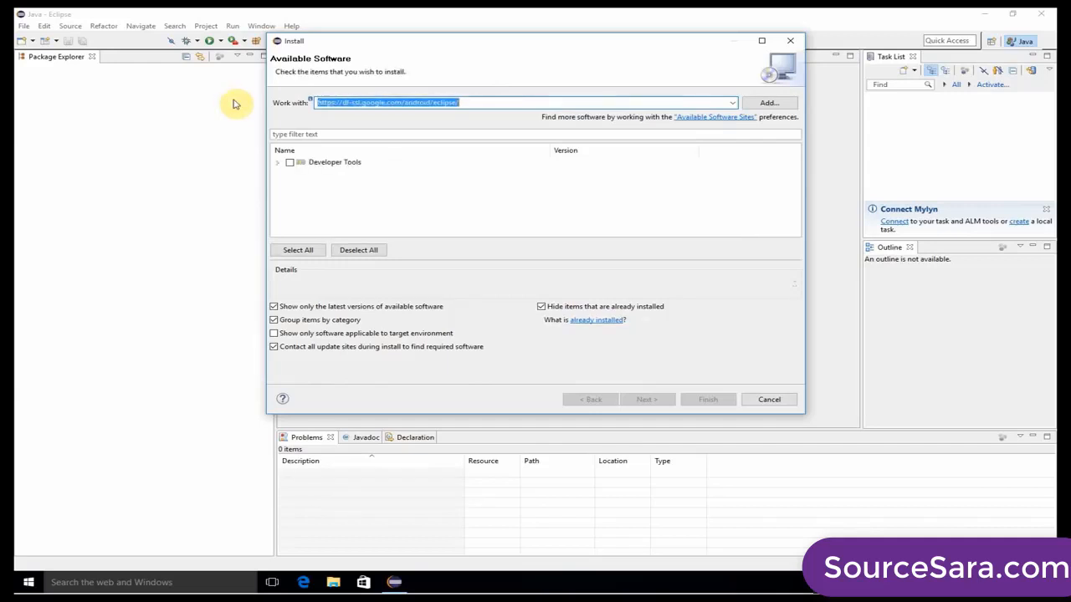
Select the whole Developer Tools group for installation and proceed through Install Details to the license review.
{"action": "left_click", "coordinate": [276, 161]}
{"action": "left_click", "coordinate": [289, 163]}
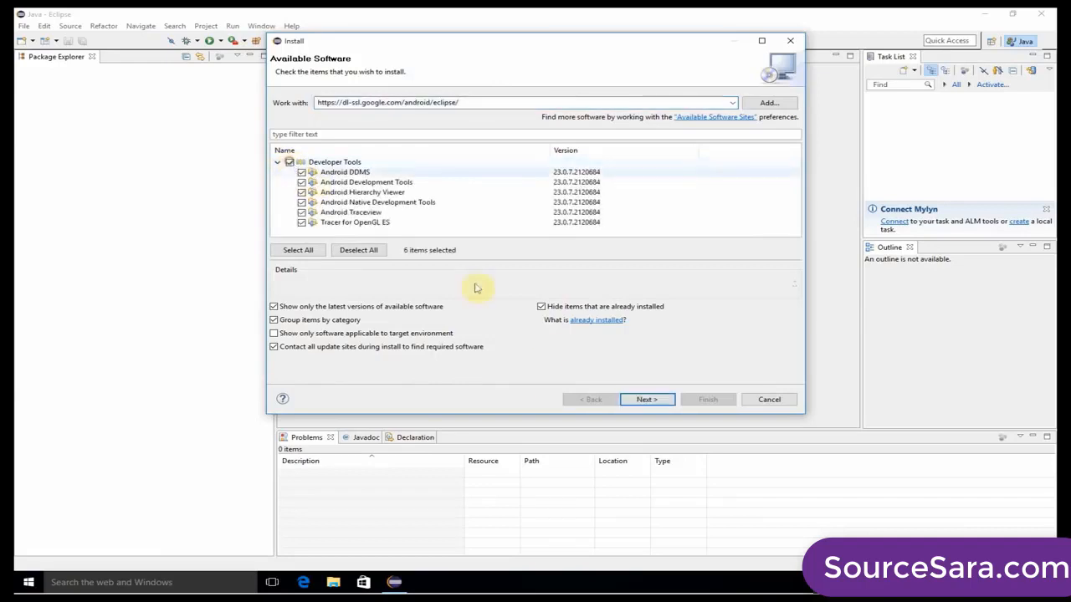
{"action": "left_click", "coordinate": [660, 399]}
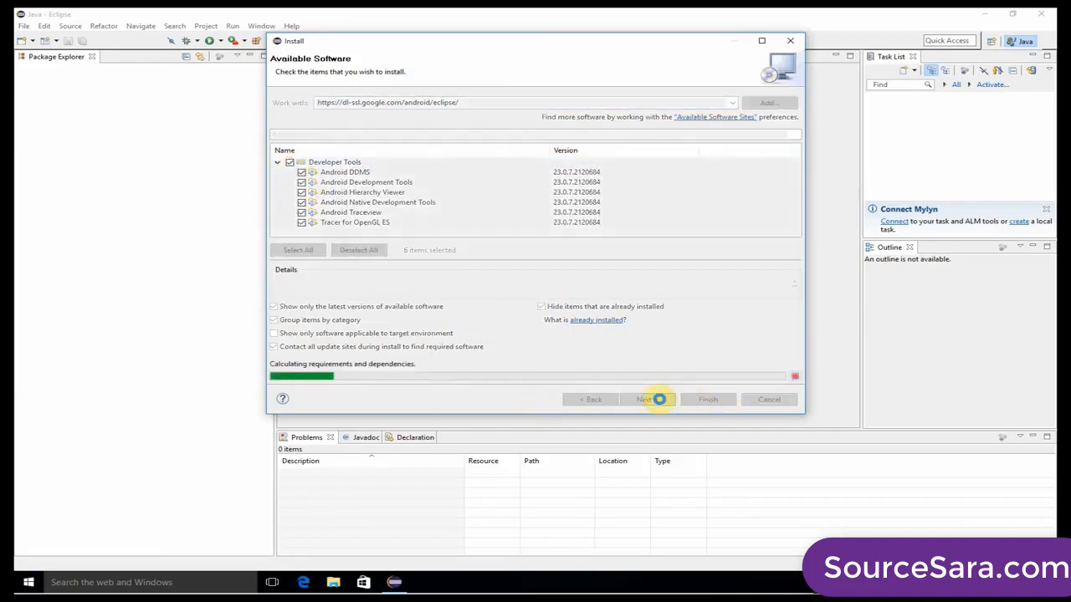
{"action": "left_click", "coordinate": [660, 400]}
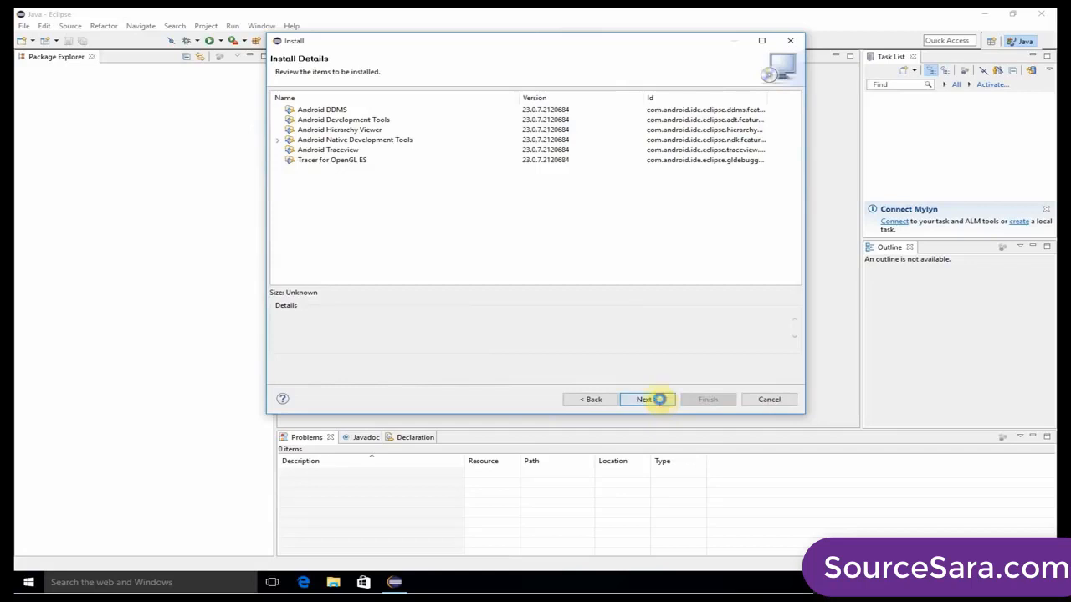
Accept the license agreements, install the Developer Tools despite the unsigned content, and restart Eclipse.
{"action": "left_click", "coordinate": [663, 334]}
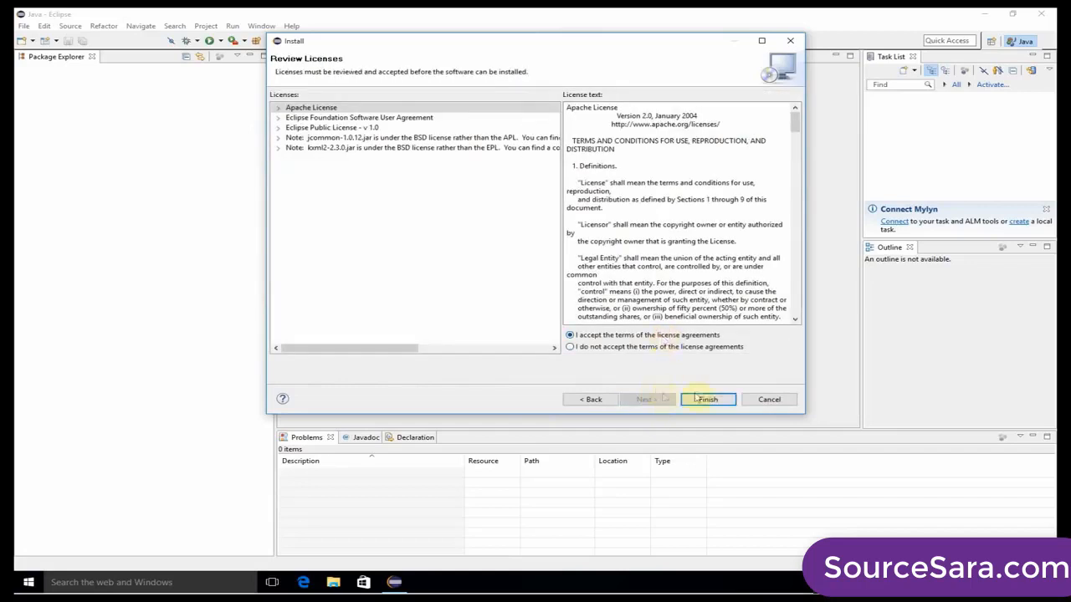
{"action": "left_click", "coordinate": [709, 399]}
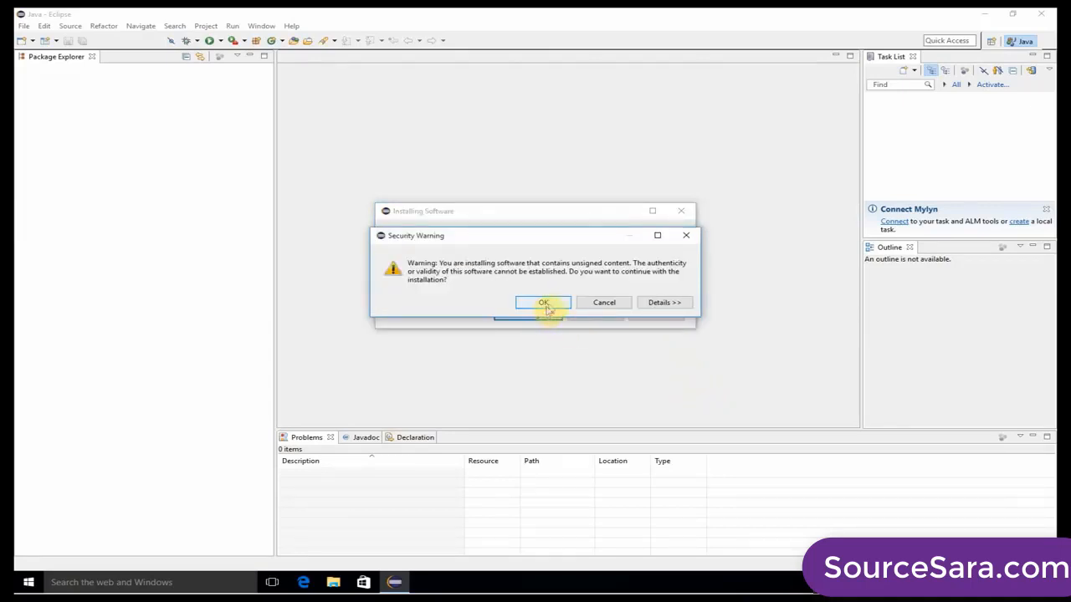
{"action": "left_click", "coordinate": [544, 303]}
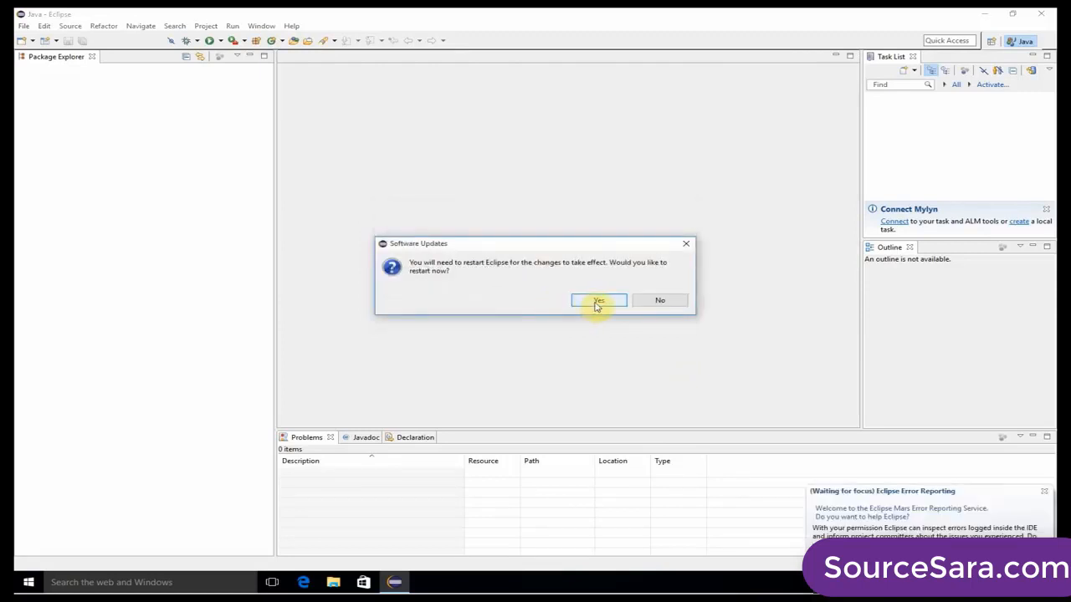
{"action": "left_click", "coordinate": [596, 303]}
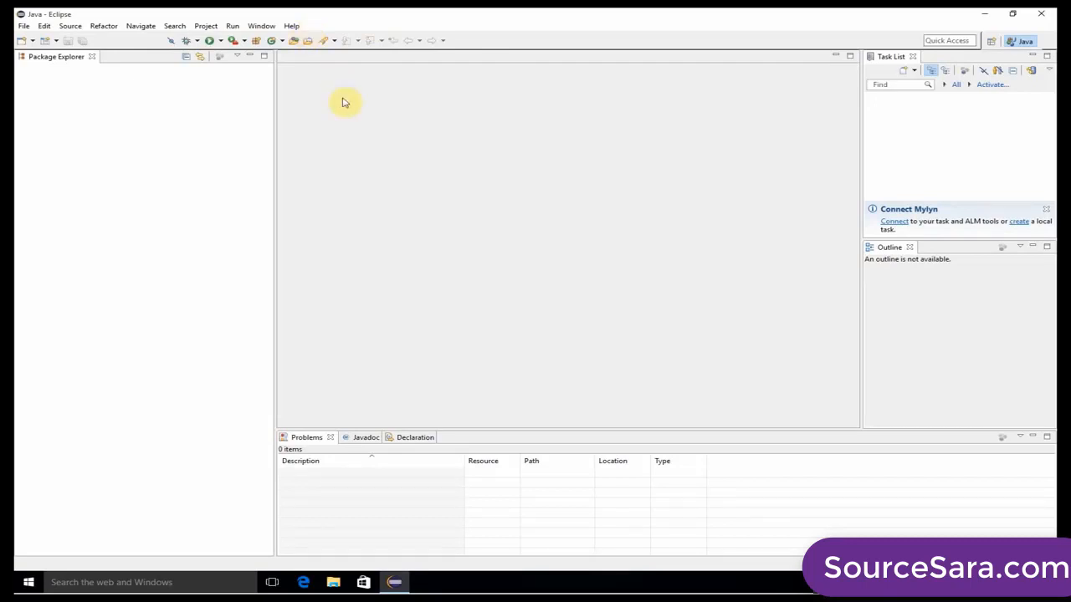
{"action": "left_click", "coordinate": [294, 26]}
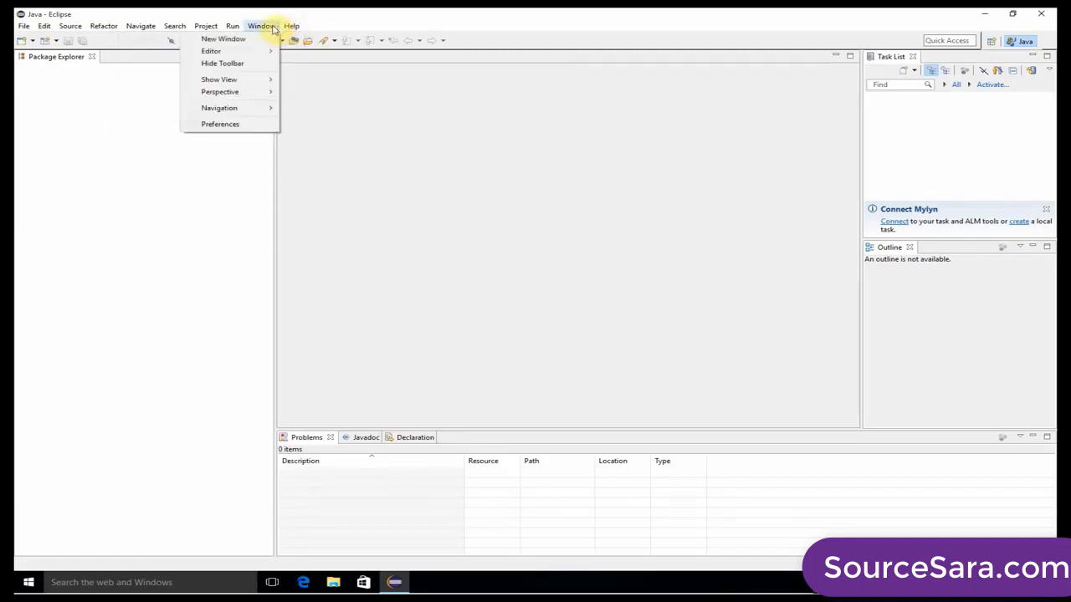
{"action": "mouse_move", "coordinate": [219, 29]}
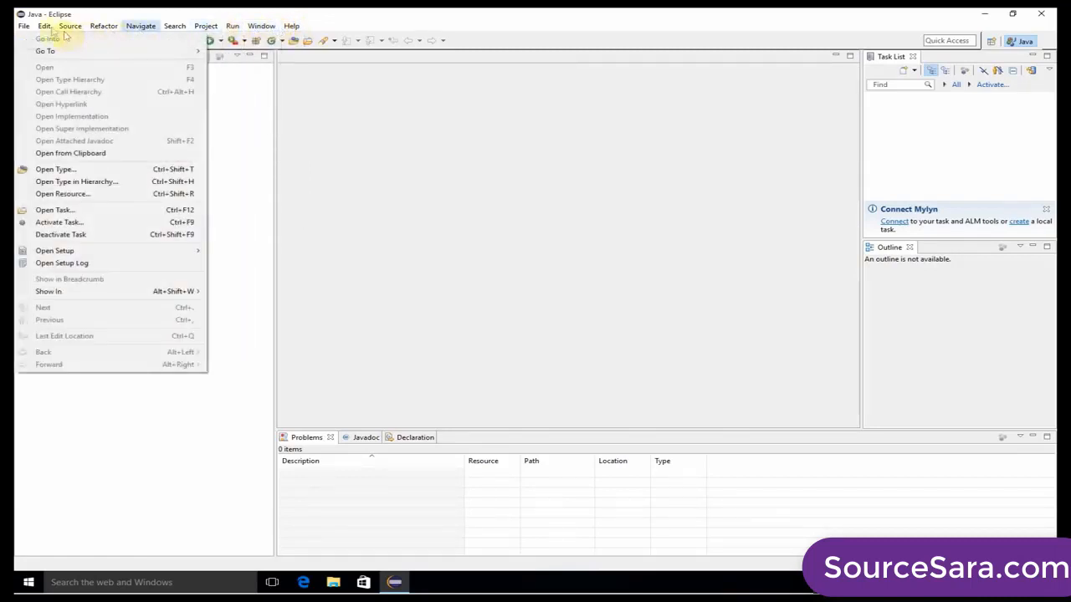
{"action": "mouse_move", "coordinate": [25, 28]}
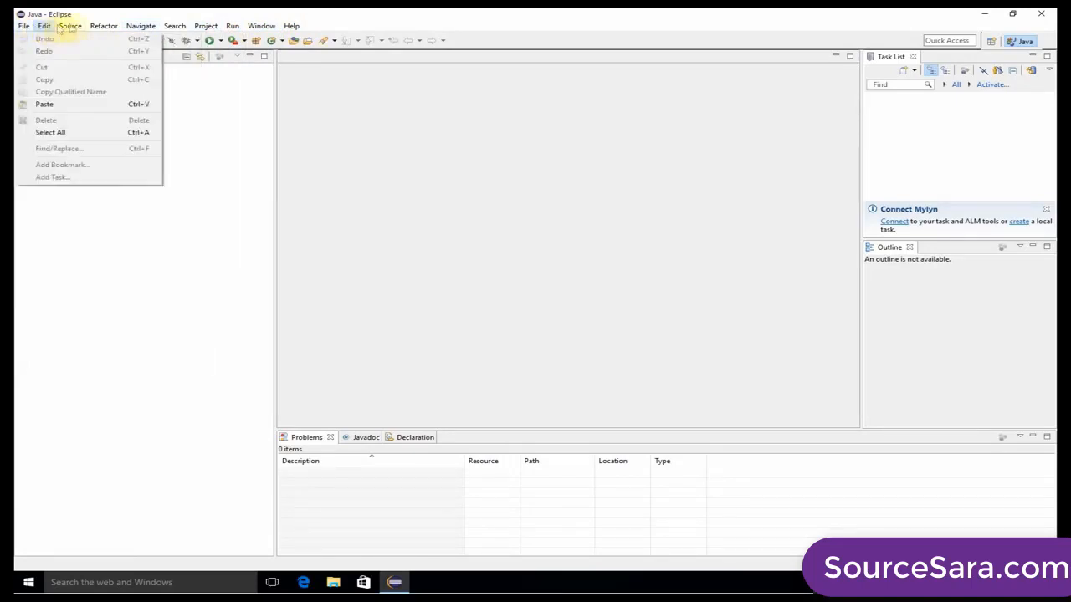
{"action": "mouse_move", "coordinate": [78, 27]}
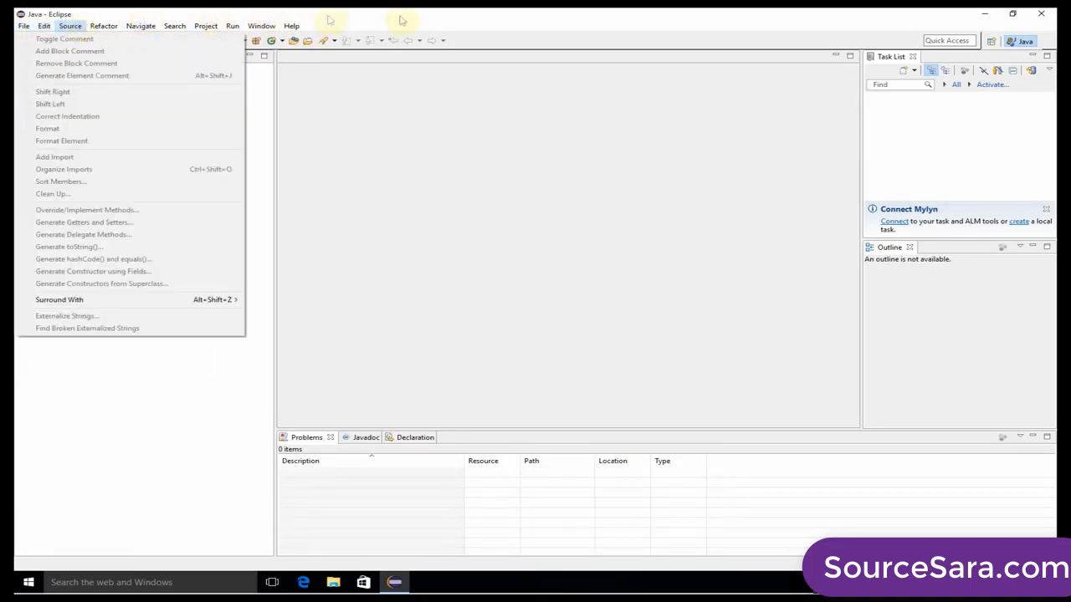
{"action": "left_click", "coordinate": [467, 20]}
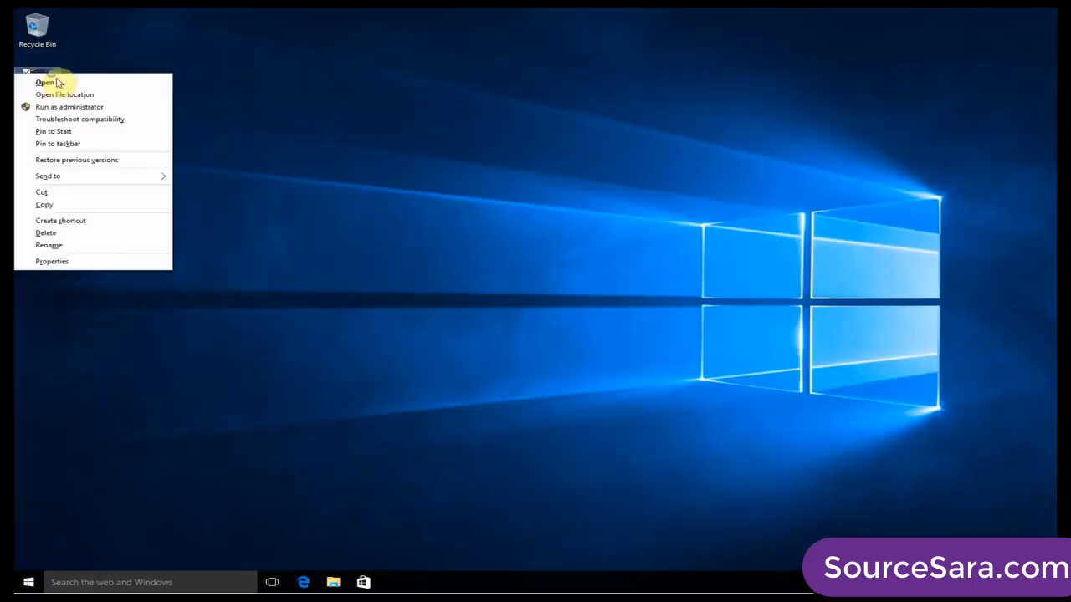
Set the Eclipse Java Mars desktop shortcut's compatibility options to run the program as an administrator, and apply the change.
{"action": "left_click", "coordinate": [79, 259]}
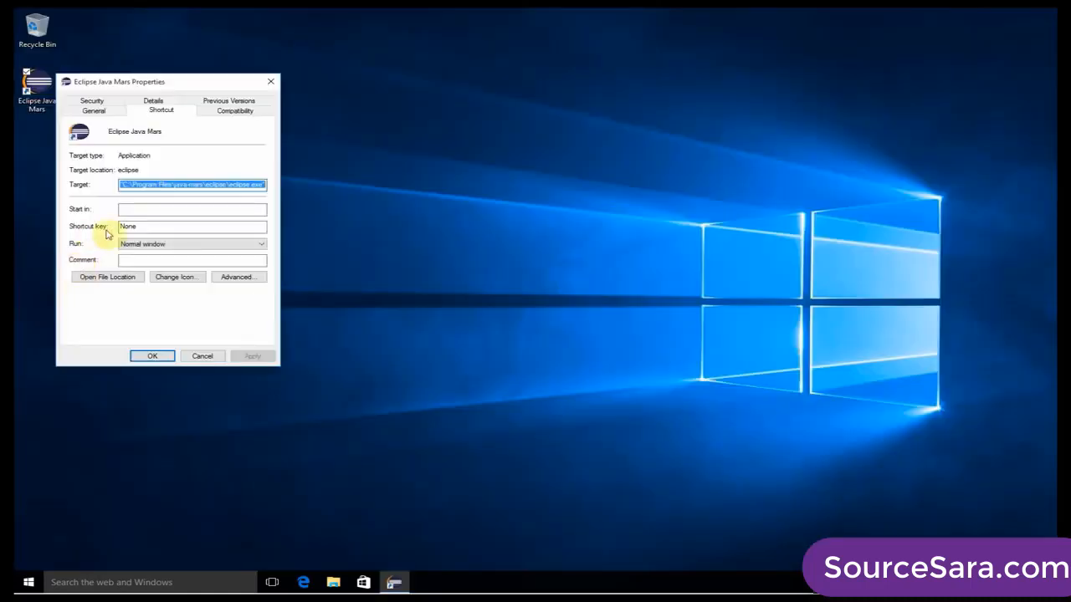
{"action": "left_click", "coordinate": [218, 111]}
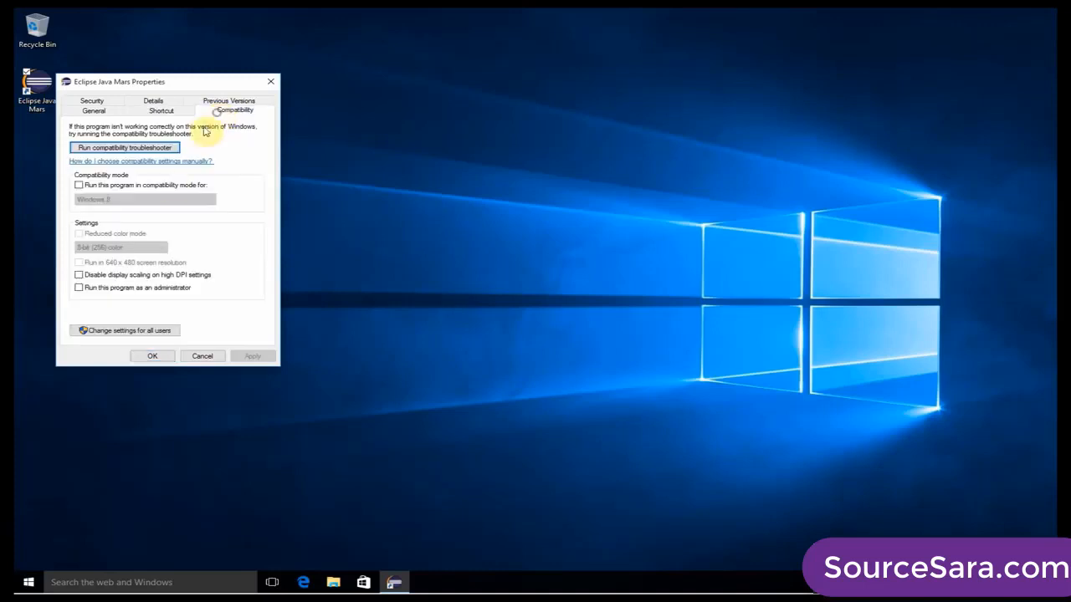
{"action": "left_click", "coordinate": [103, 287]}
{"action": "left_click", "coordinate": [254, 355]}
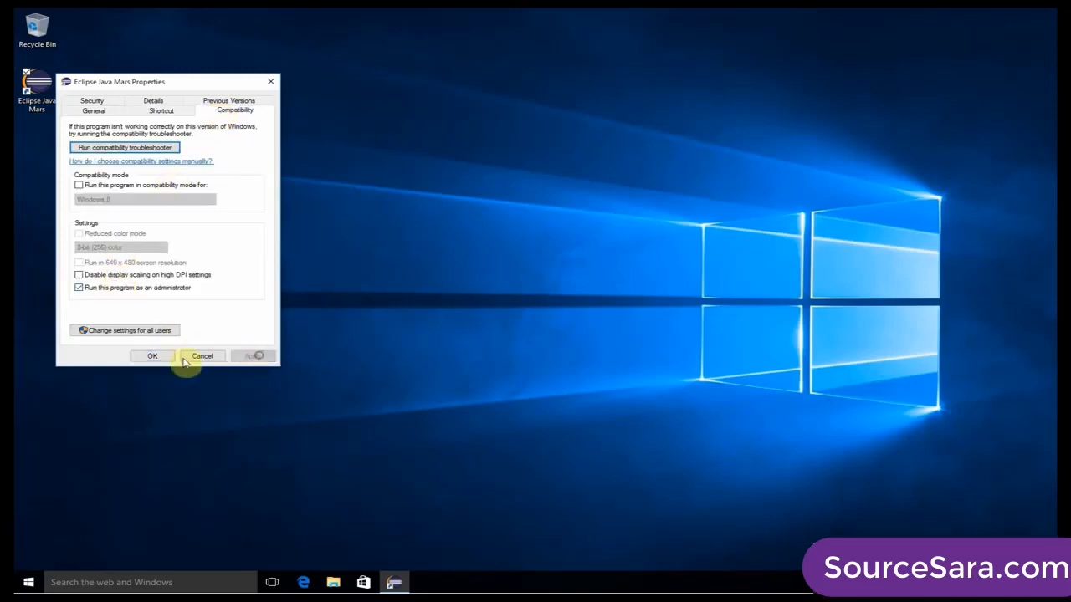
{"action": "left_click", "coordinate": [152, 355]}
Launch Eclipse from the desktop shortcut, allow it to make changes to the PC, and accept the default workspace.
{"action": "double_click", "coordinate": [46, 81]}
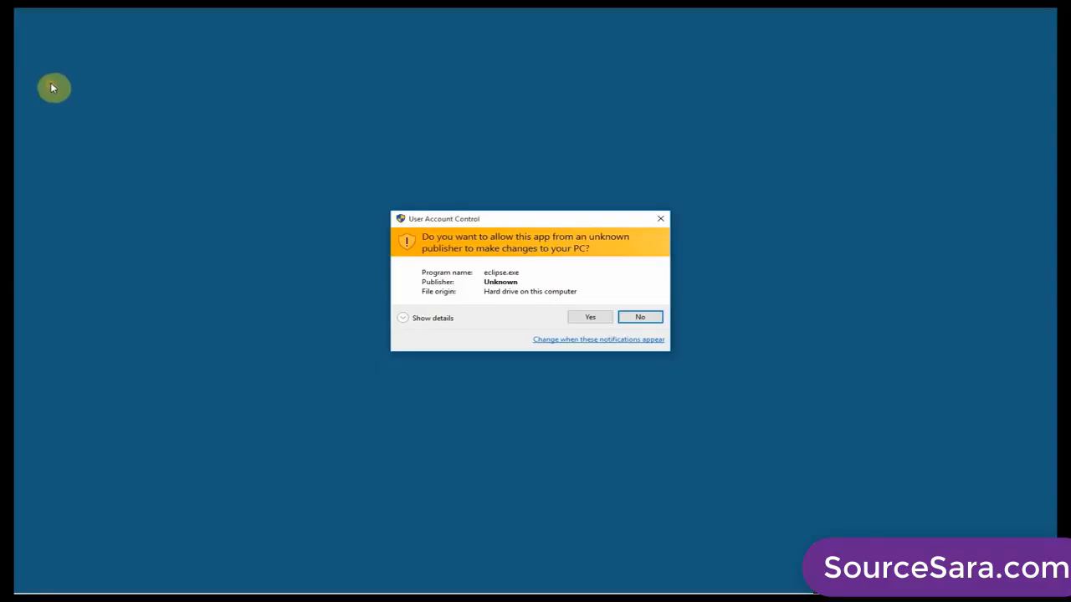
{"action": "left_click", "coordinate": [585, 315]}
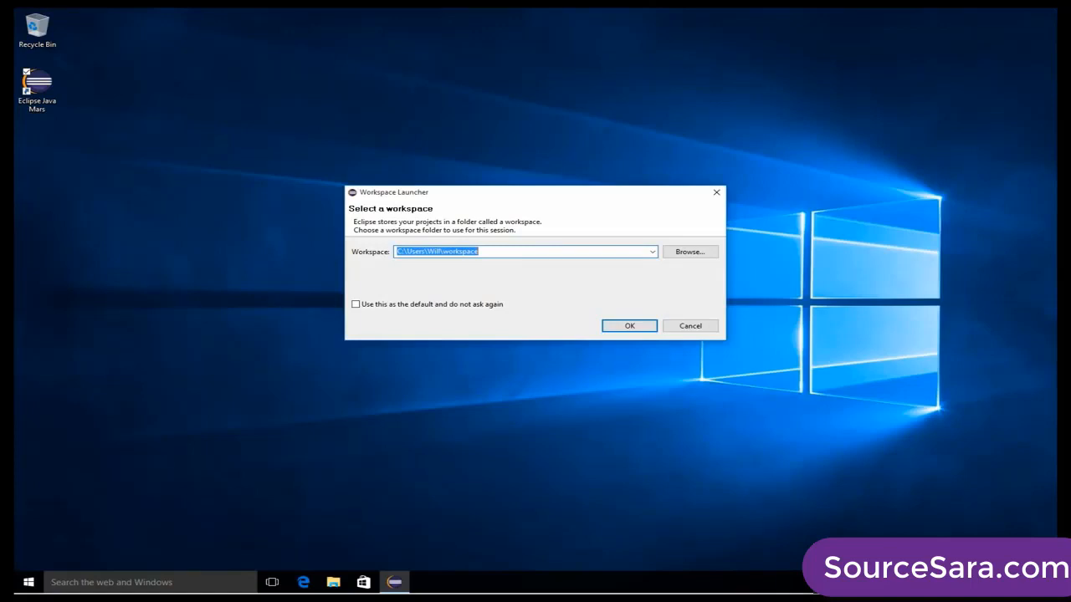
{"action": "left_click", "coordinate": [629, 326]}
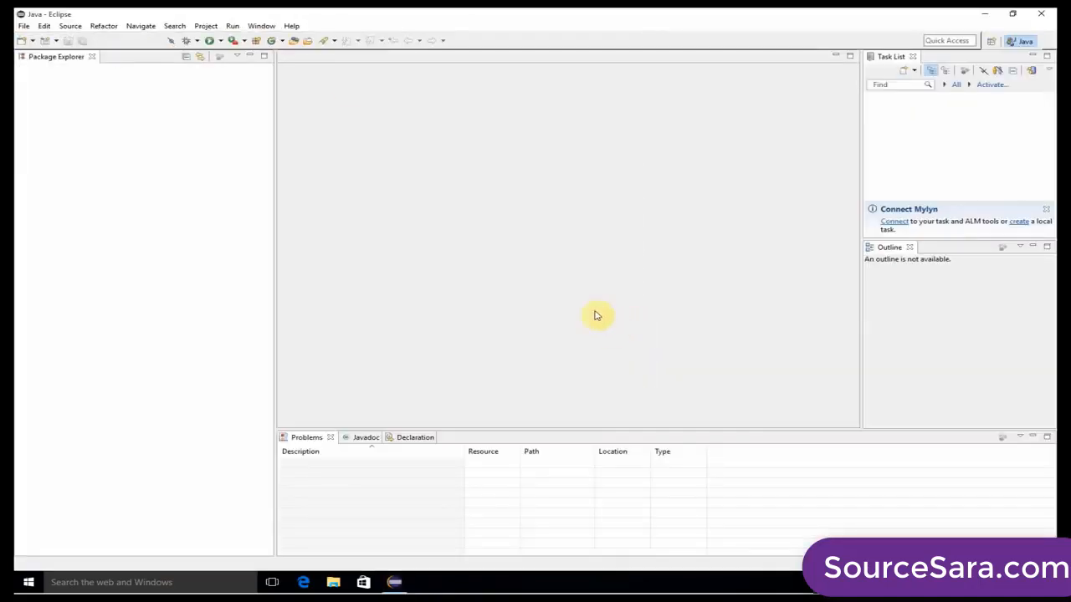
Perform the Eclipse setup tasks with the P2 Director manual task for Eclipse IDE for Java Developers (Mars) enabled.
{"action": "left_click", "coordinate": [291, 26]}
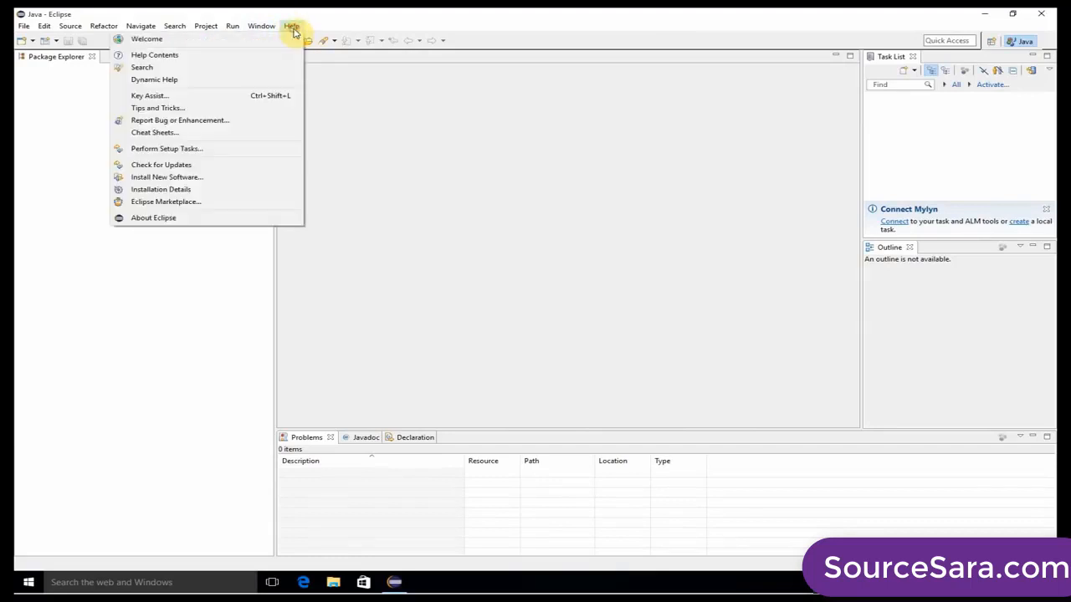
{"action": "left_click", "coordinate": [203, 149]}
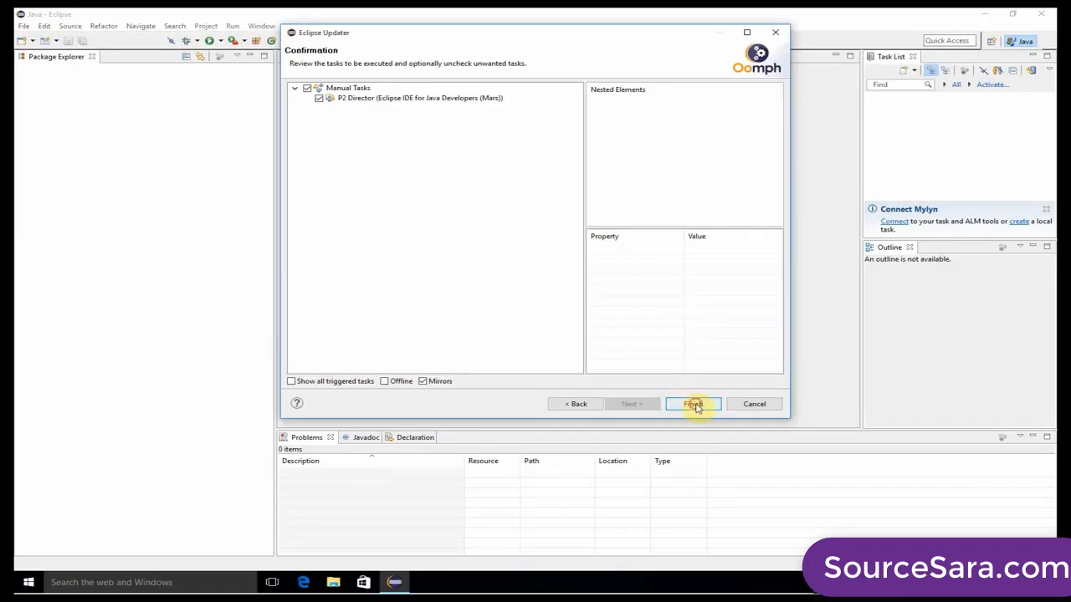
{"action": "left_click", "coordinate": [695, 406]}
Check Eclipse for updates and dismiss the resulting dialog.
{"action": "left_click", "coordinate": [290, 26]}
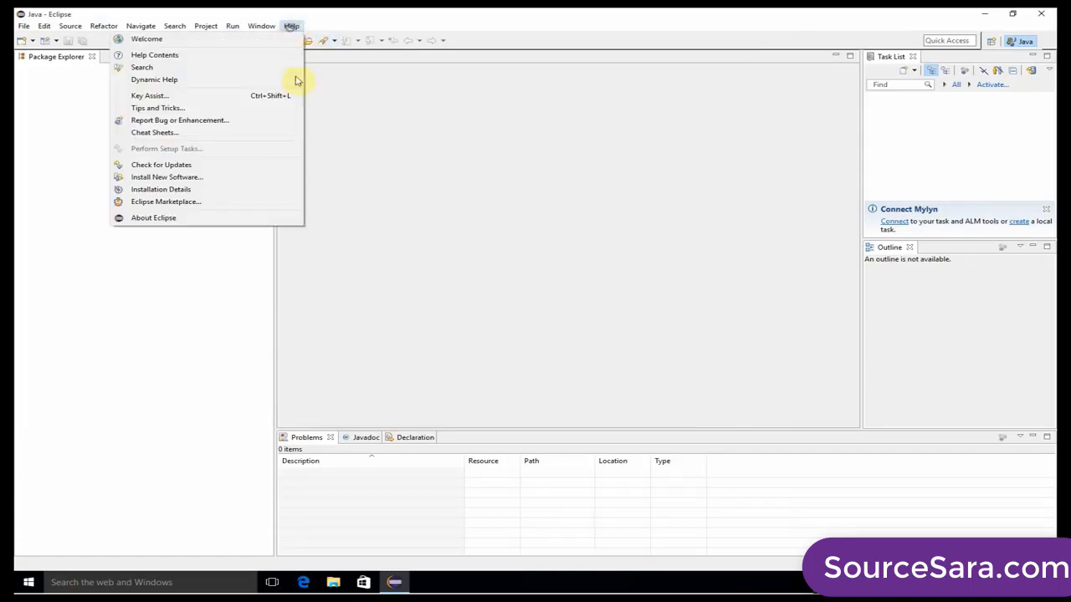
{"action": "left_click", "coordinate": [187, 165]}
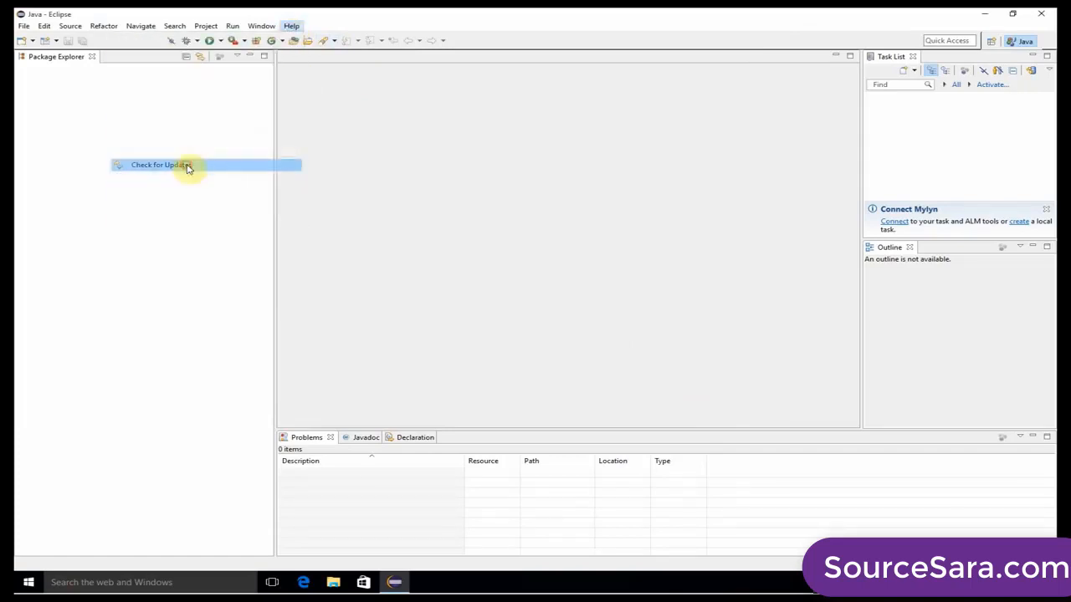
{"action": "left_click", "coordinate": [651, 301]}
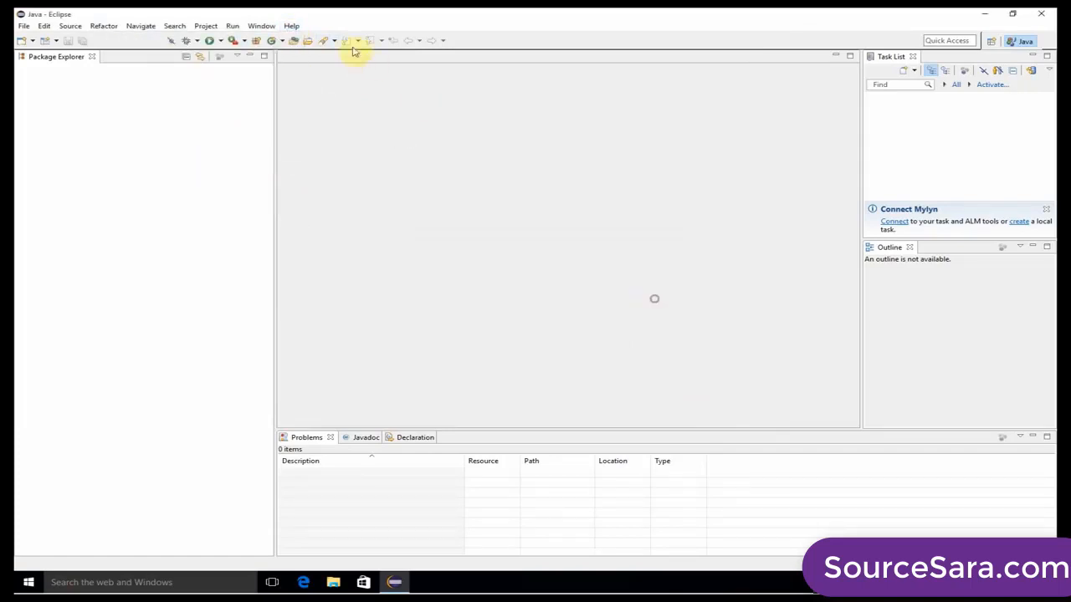
{"action": "left_click", "coordinate": [290, 26]}
{"action": "left_click", "coordinate": [187, 178]}
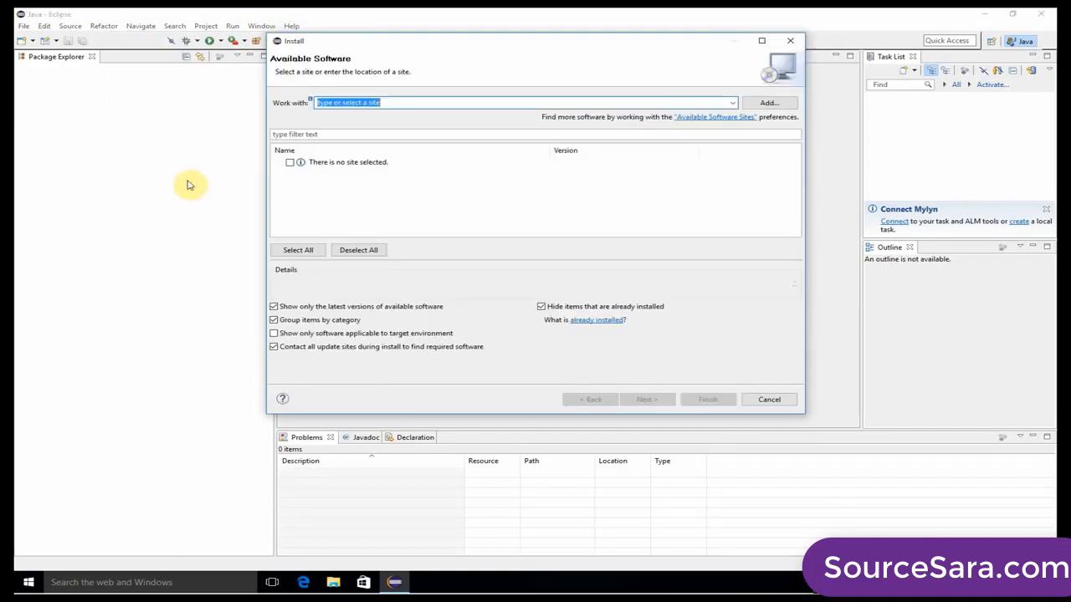
{"action": "left_click", "coordinate": [735, 102]}
{"action": "left_click", "coordinate": [591, 73]}
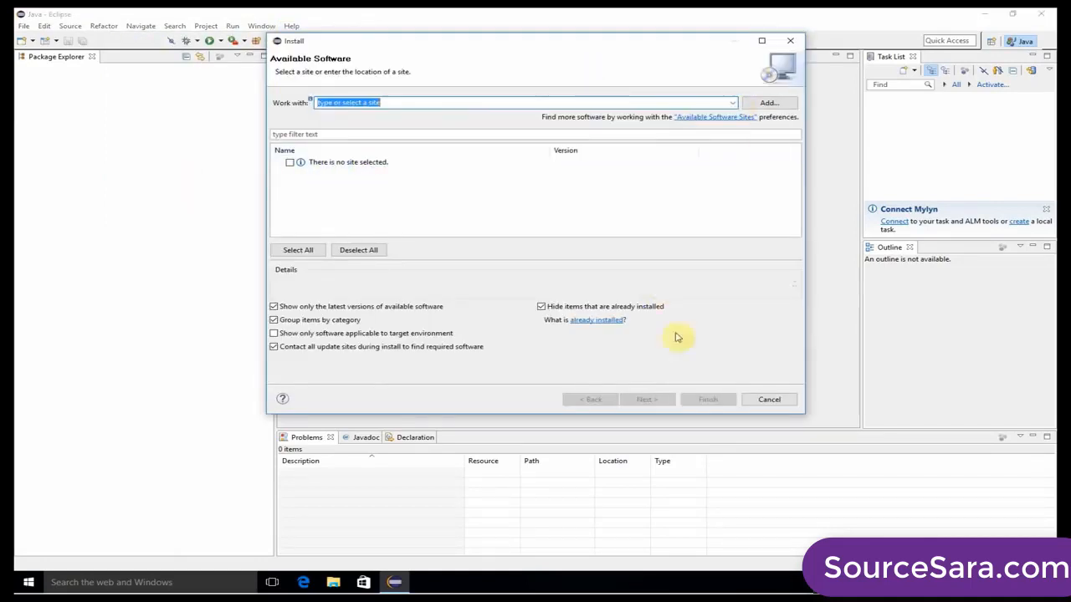
{"action": "type", "text": "https://dl-ssl.google.com/android/eclipse/"}
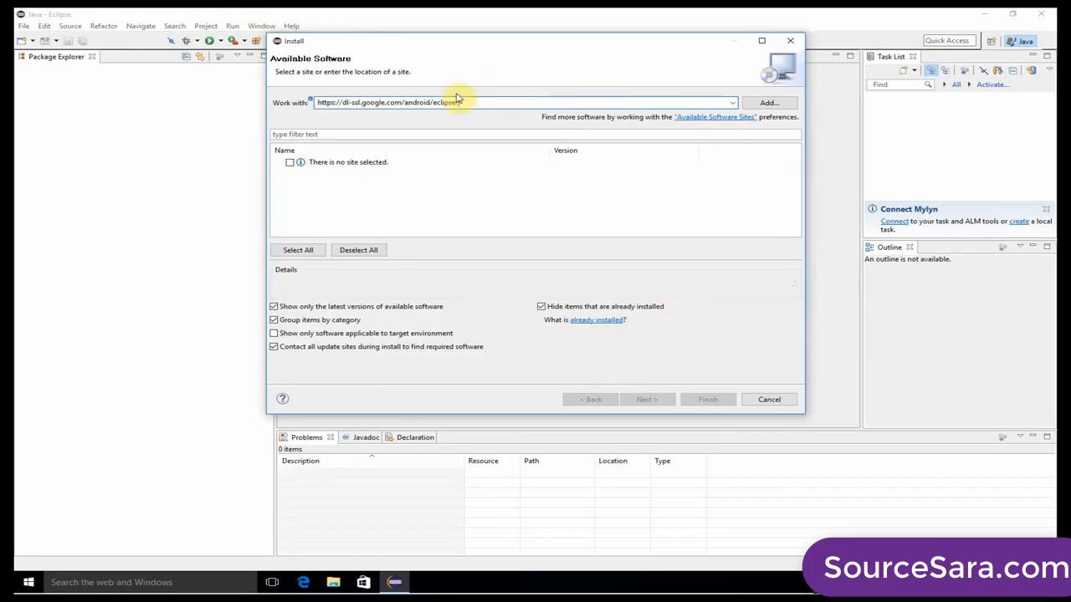
{"action": "left_click", "coordinate": [766, 103]}
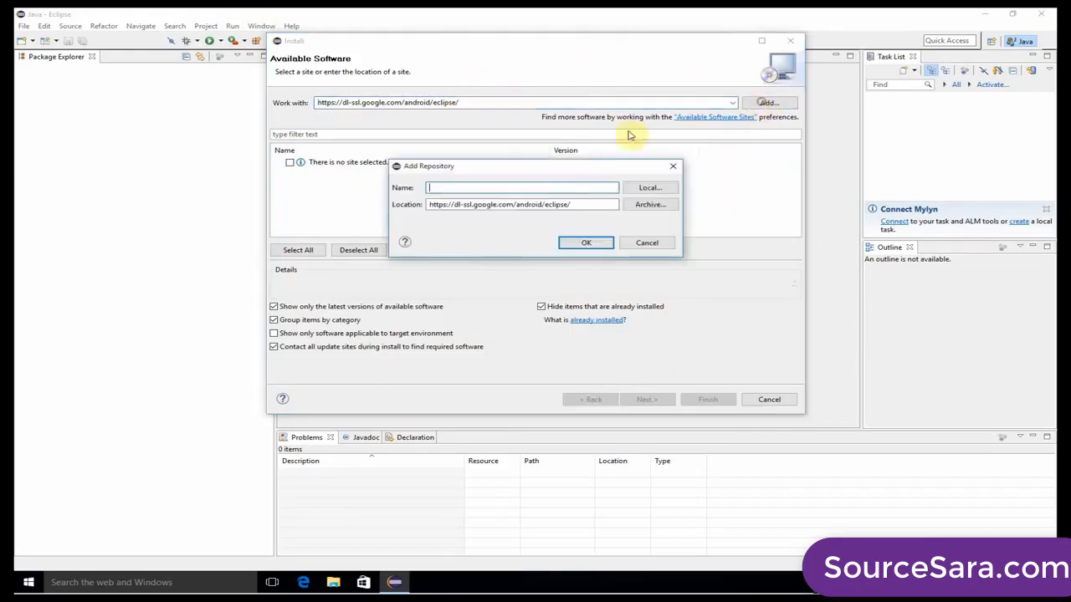
{"action": "type", "text": "A"}
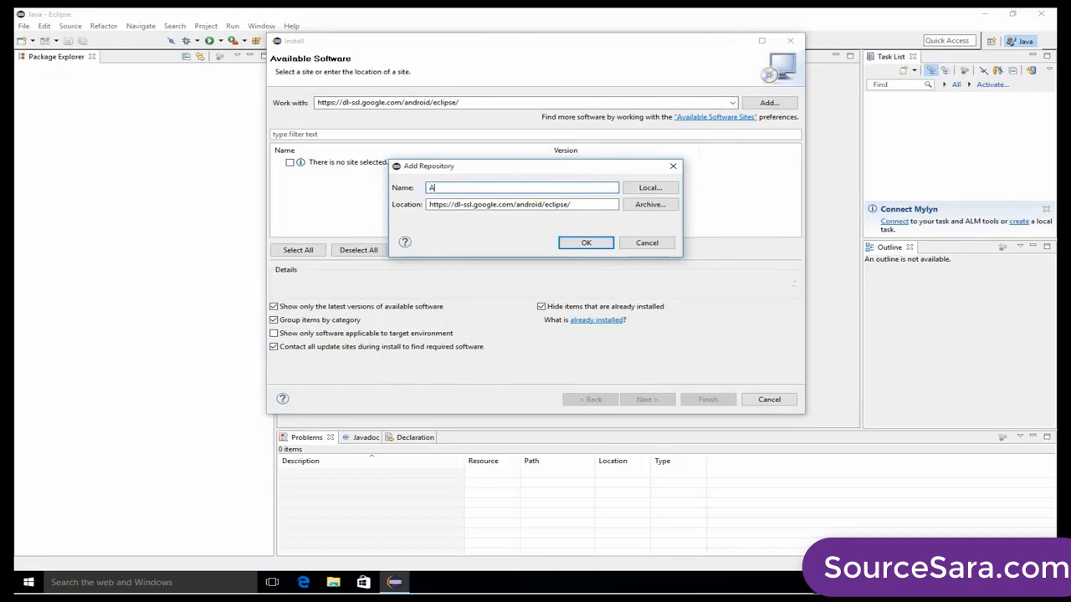
{"action": "type", "text": "ndroid"}
{"action": "key", "text": "Return"}
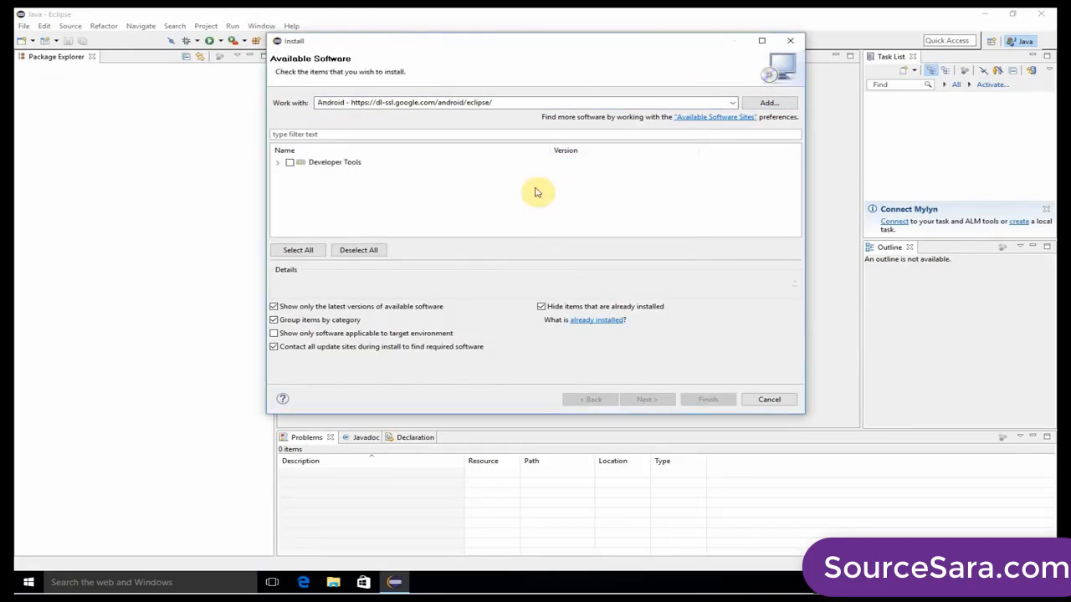
Try to install all Developer Tools items from the Android site with already installed items shown, and cancel the installation.
{"action": "left_click", "coordinate": [290, 162]}
{"action": "left_click", "coordinate": [277, 162]}
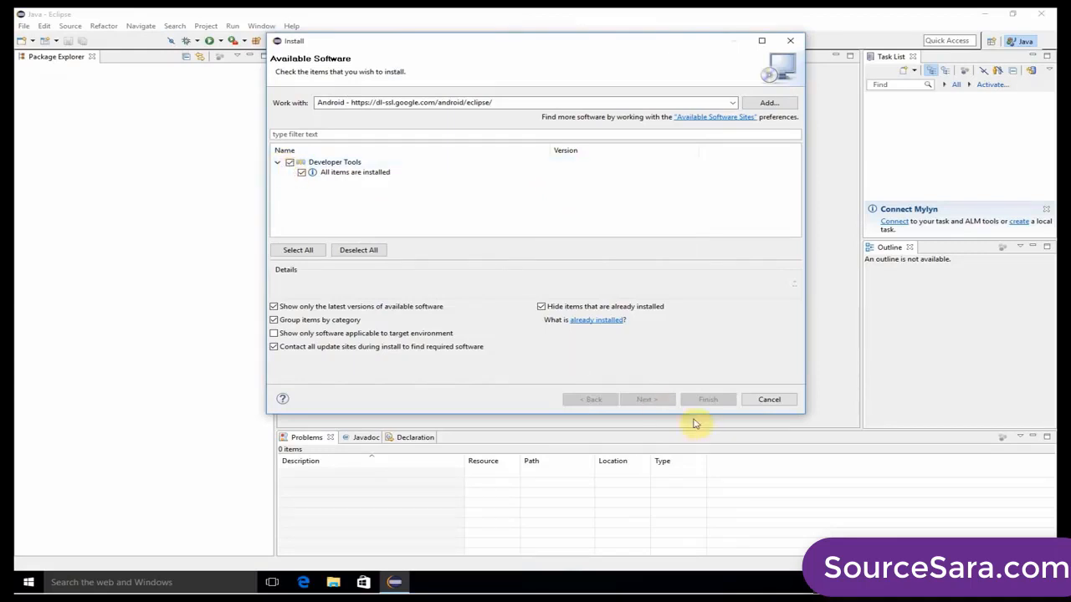
{"action": "left_click", "coordinate": [544, 306]}
{"action": "left_click", "coordinate": [278, 162]}
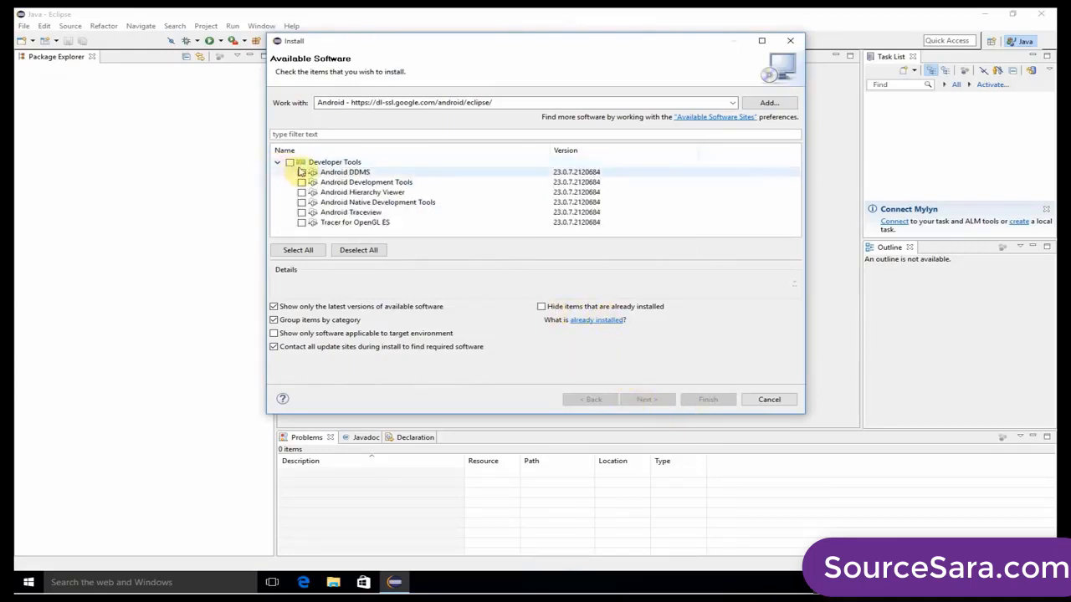
{"action": "left_click", "coordinate": [289, 163]}
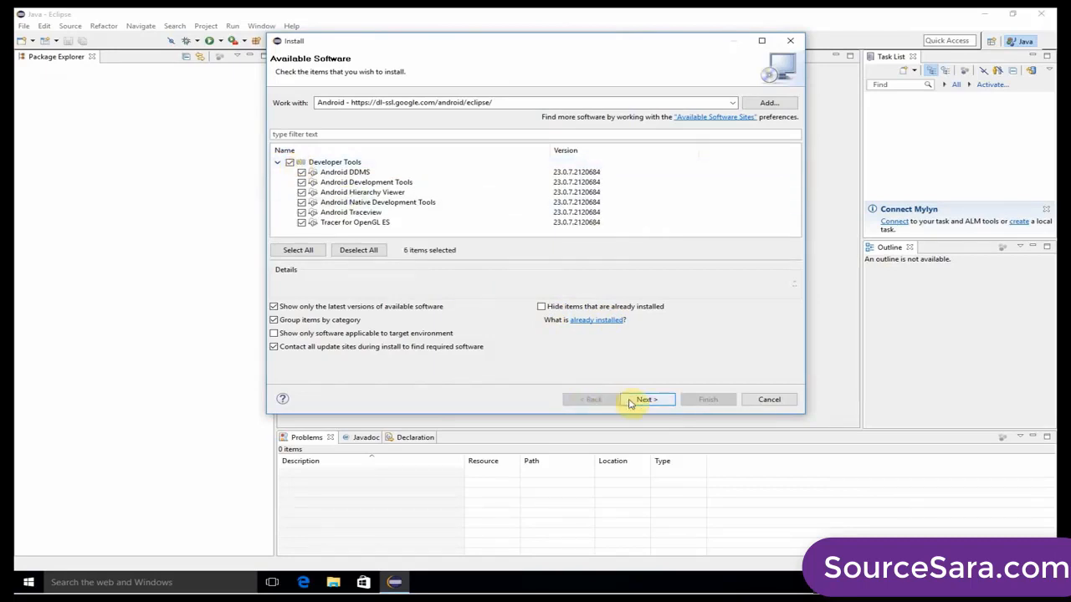
{"action": "left_click", "coordinate": [646, 400]}
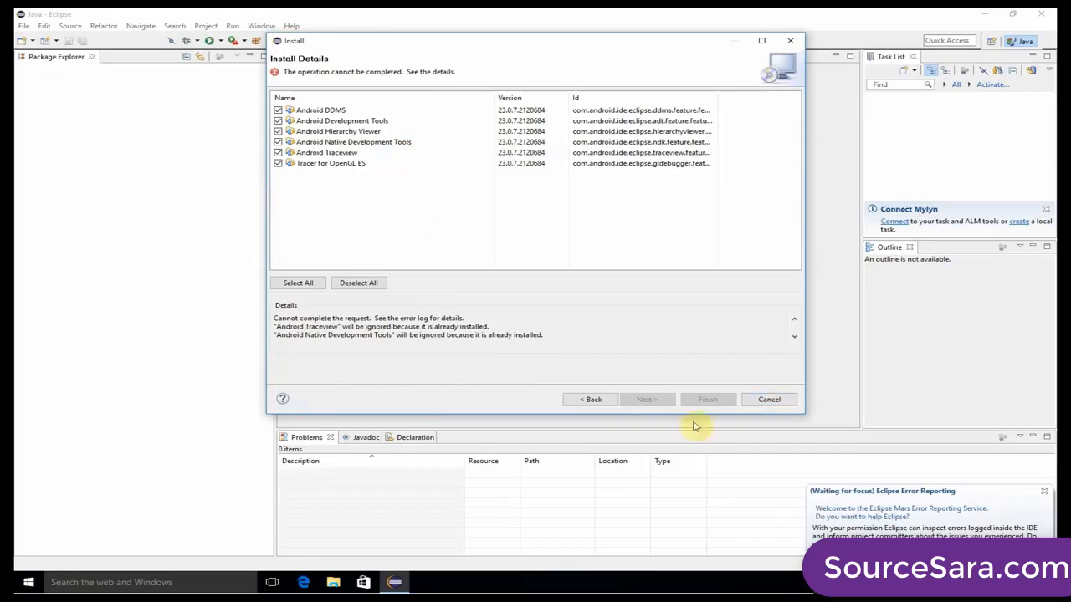
{"action": "left_click", "coordinate": [774, 401]}
Uninstall the five installed Android plugins and Tracer for OpenGL ES, and restart Eclipse.
{"action": "left_click", "coordinate": [291, 26]}
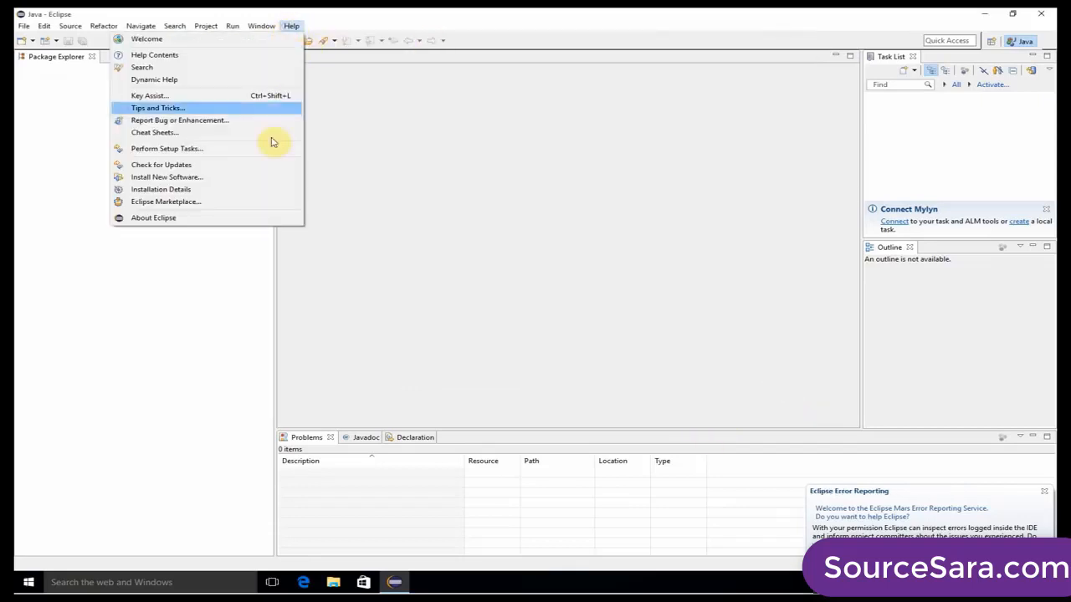
{"action": "left_click", "coordinate": [206, 189]}
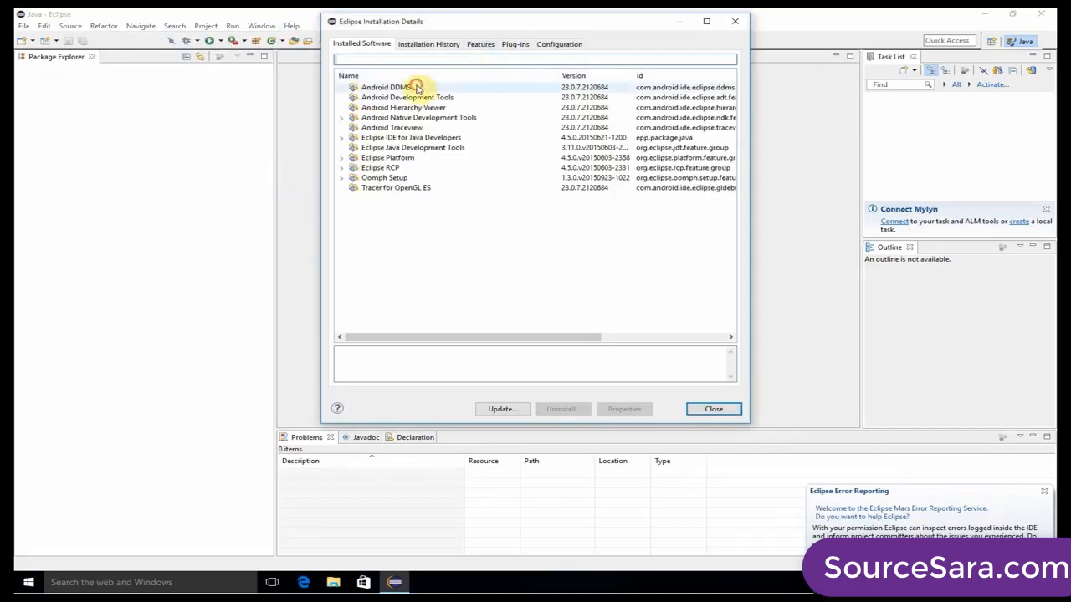
{"action": "left_click", "coordinate": [416, 87]}
{"action": "left_click", "coordinate": [405, 128], "text": "shift"}
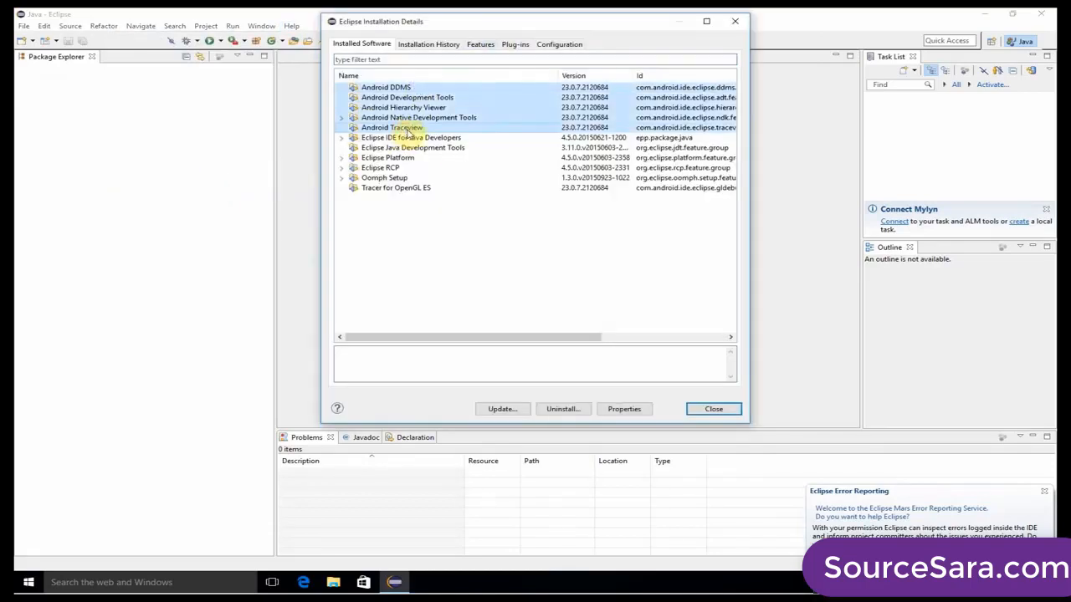
{"action": "left_click", "coordinate": [507, 190], "text": "ctrl"}
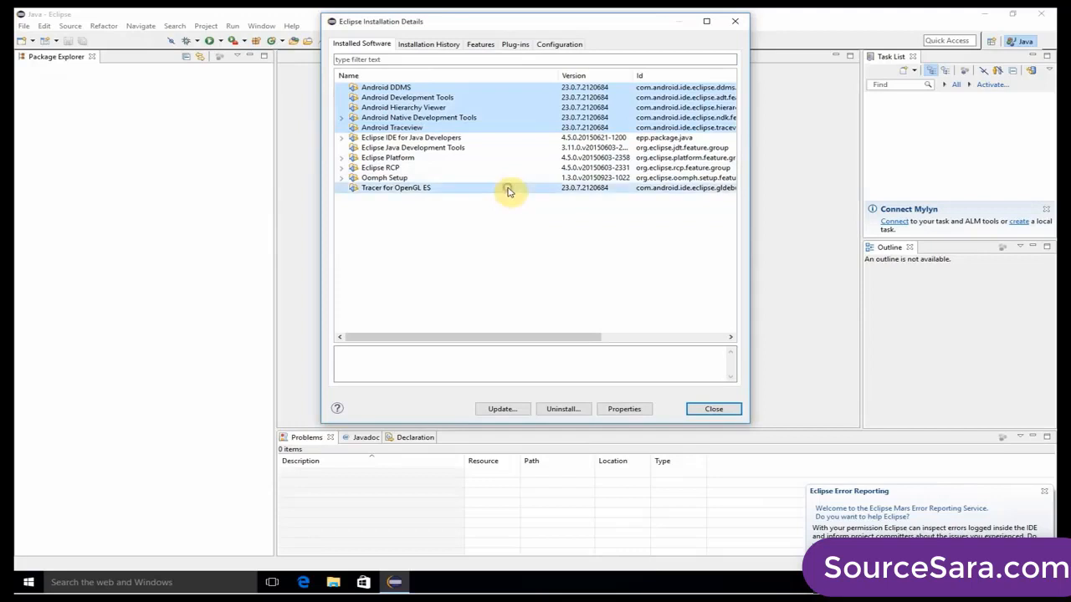
{"action": "left_click", "coordinate": [566, 409]}
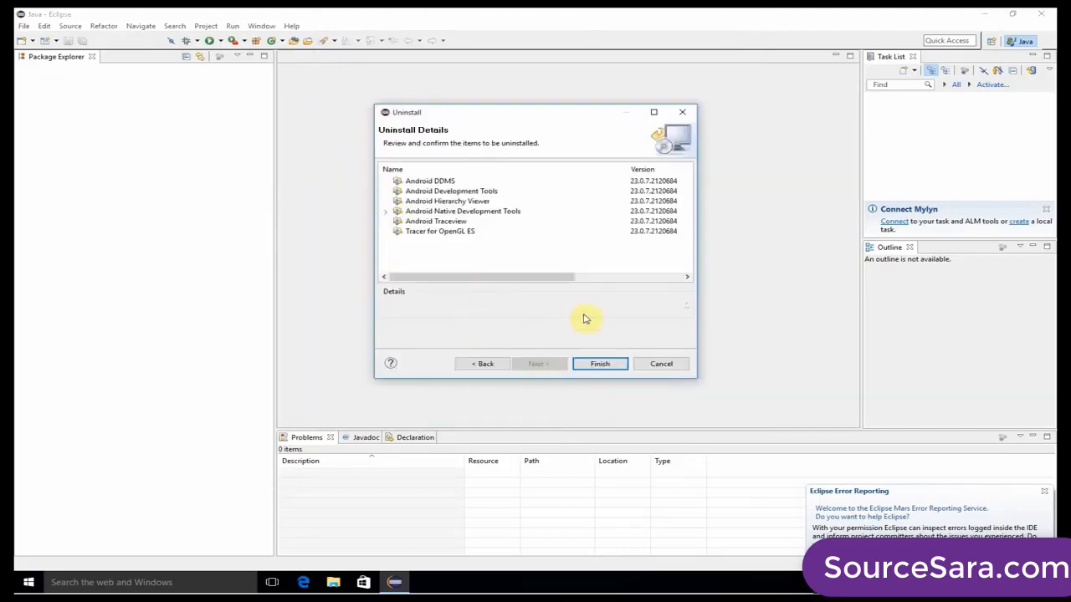
{"action": "left_click", "coordinate": [609, 364]}
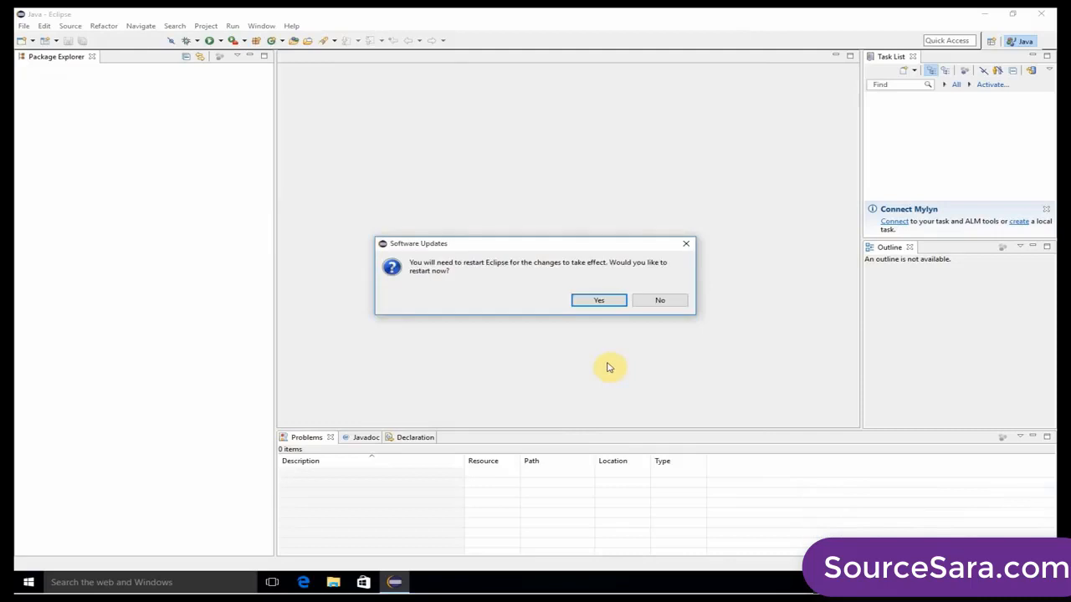
{"action": "left_click", "coordinate": [611, 301]}
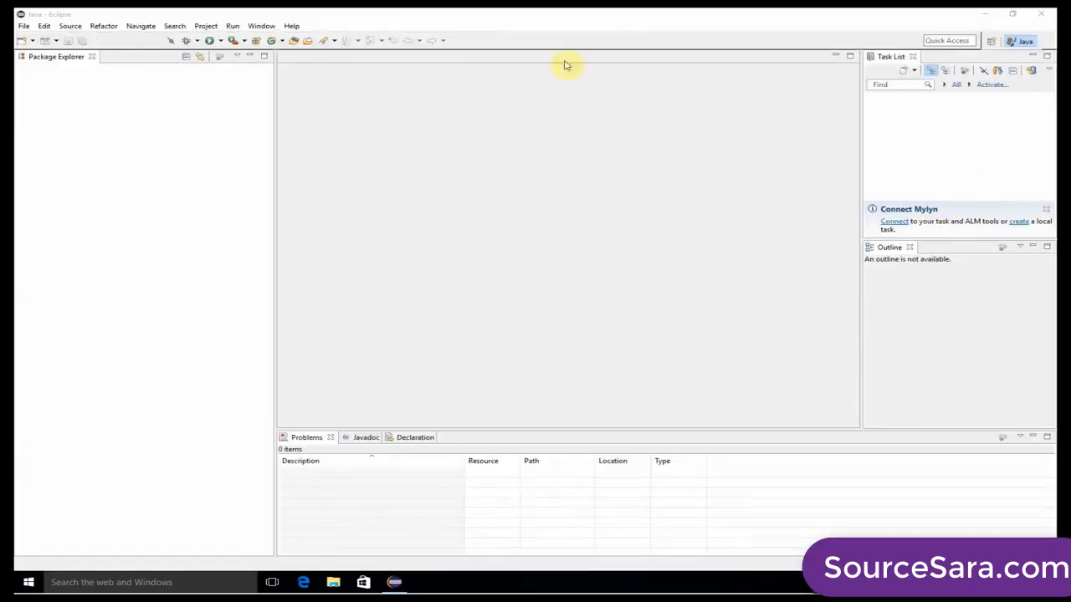
Choose the Android repository as the install site, select all Developer Tools, and proceed to the install details.
{"action": "left_click", "coordinate": [260, 26]}
{"action": "mouse_move", "coordinate": [293, 26]}
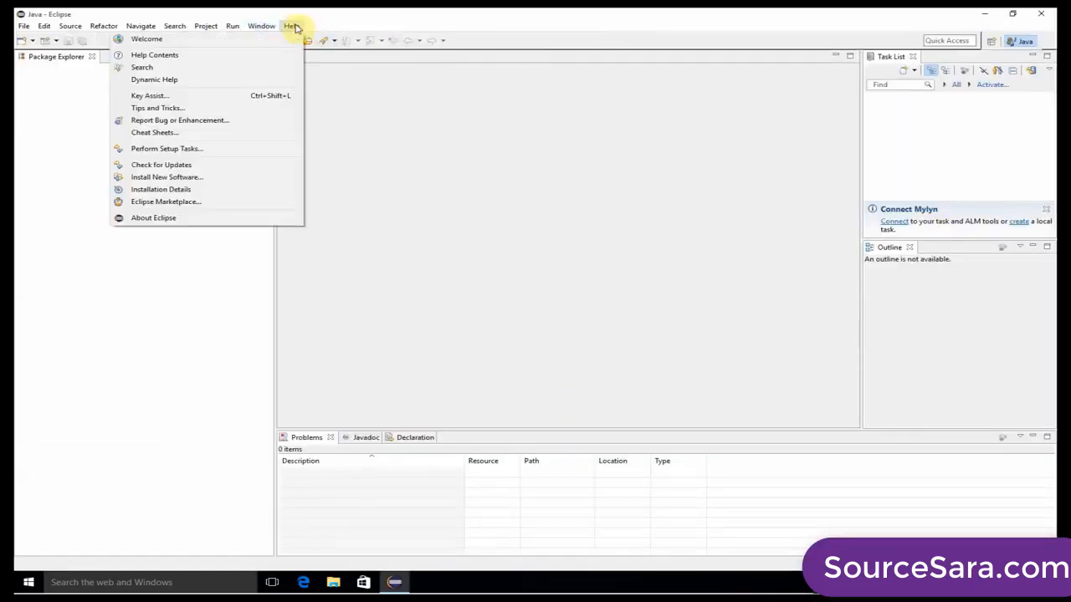
{"action": "left_click", "coordinate": [197, 176]}
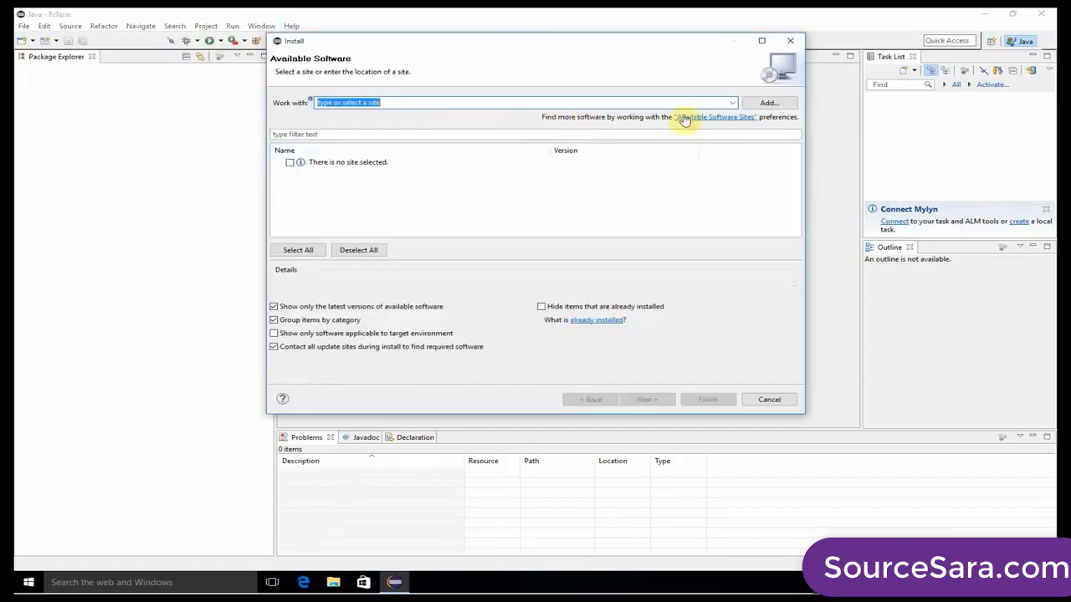
{"action": "left_click", "coordinate": [733, 102]}
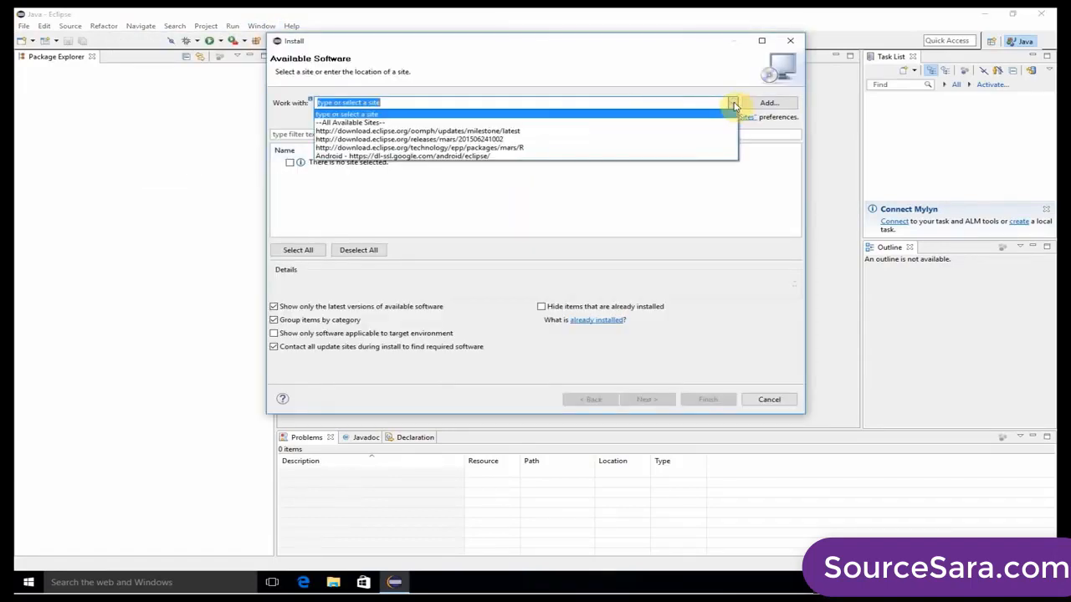
{"action": "left_click", "coordinate": [487, 157]}
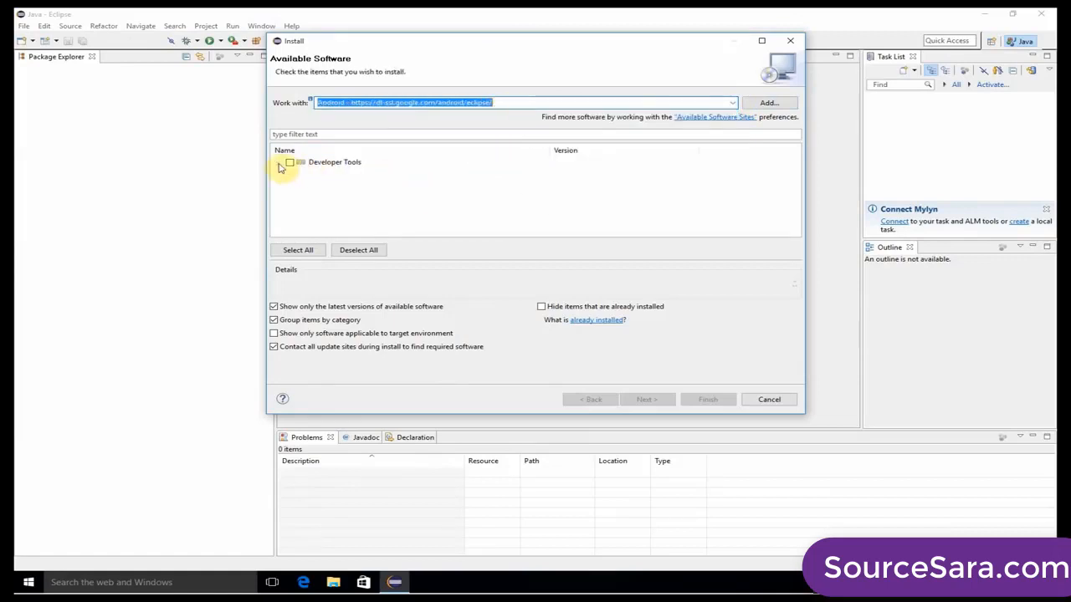
{"action": "left_click", "coordinate": [279, 162]}
{"action": "left_click", "coordinate": [289, 163]}
{"action": "left_click", "coordinate": [649, 400]}
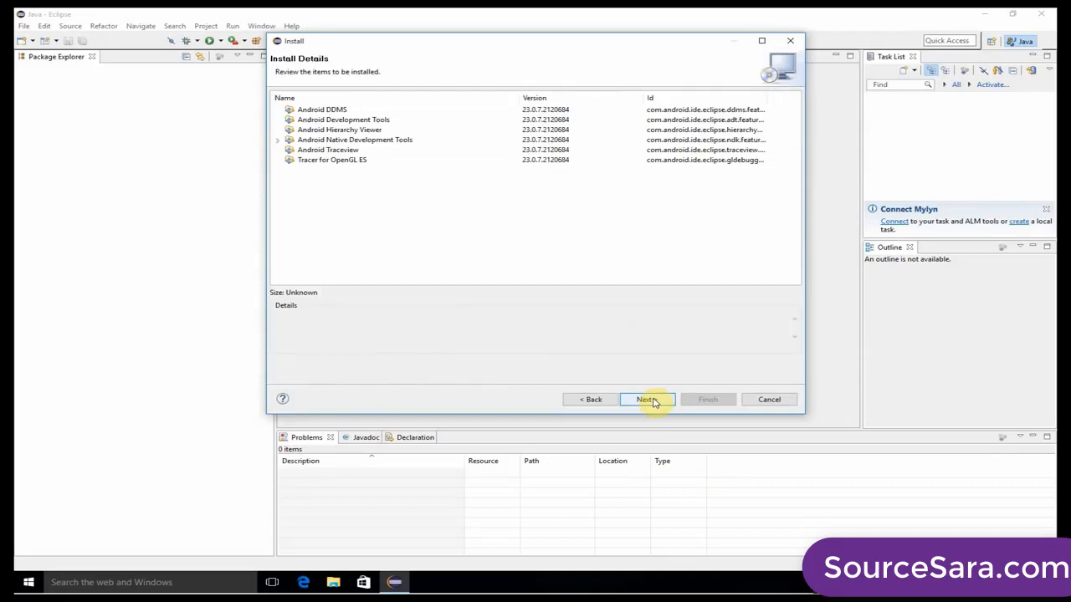
Accept the license agreements to install the Developer Tools, restart Eclipse, and agree to send usage statistics to Google.
{"action": "left_click", "coordinate": [652, 401]}
{"action": "left_click", "coordinate": [604, 335]}
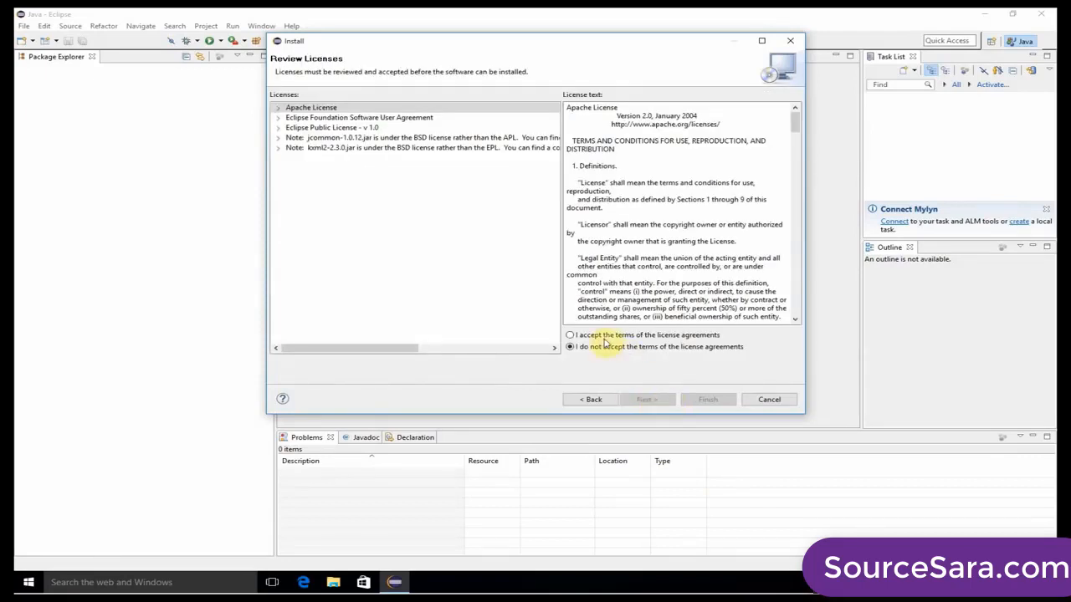
{"action": "left_click", "coordinate": [708, 400]}
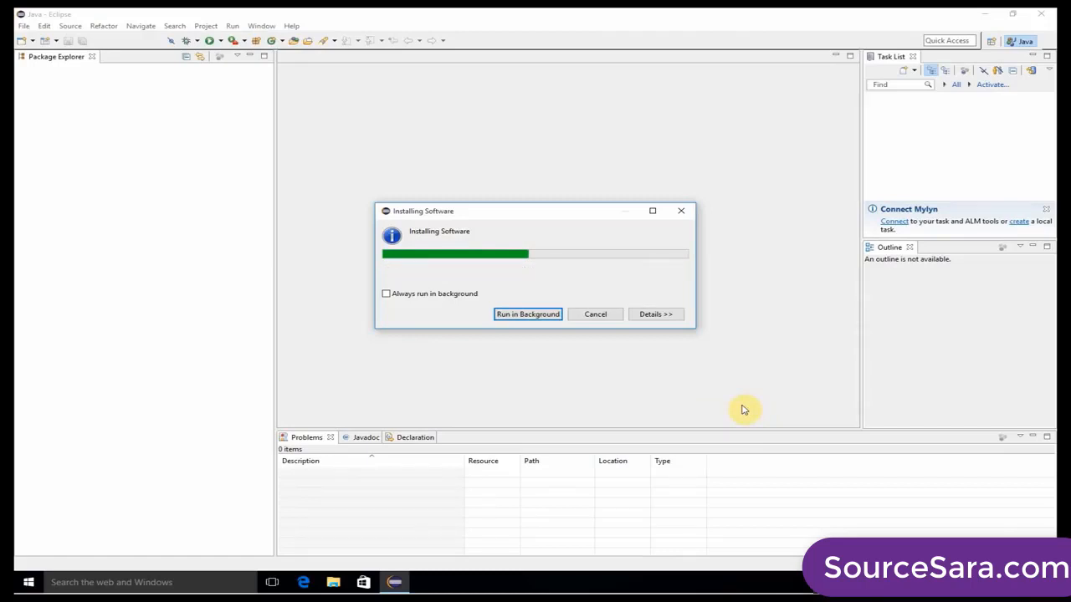
{"action": "left_click", "coordinate": [545, 302]}
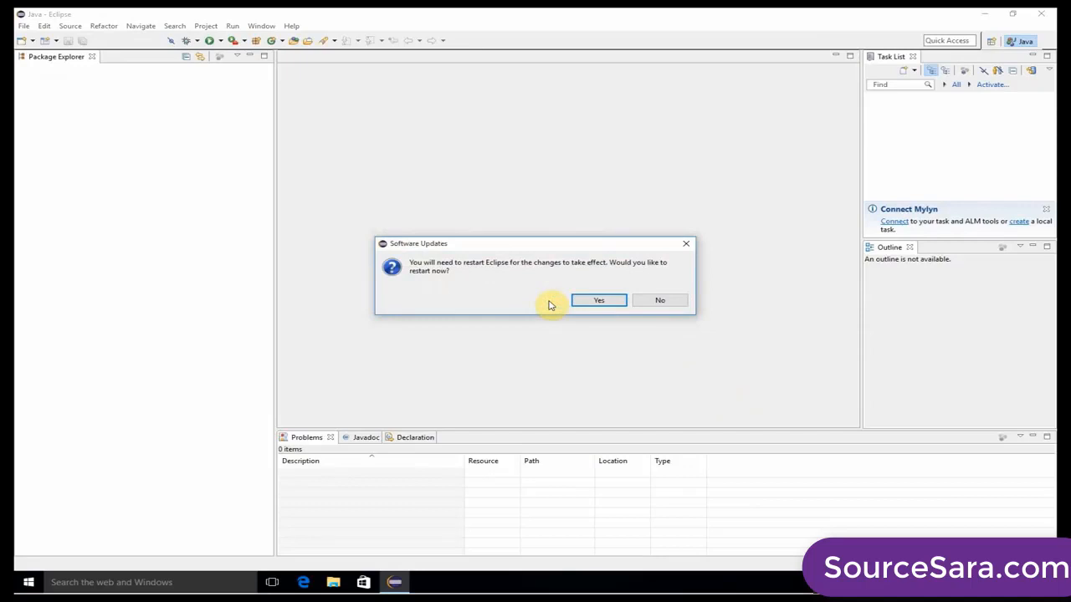
{"action": "left_click", "coordinate": [600, 300]}
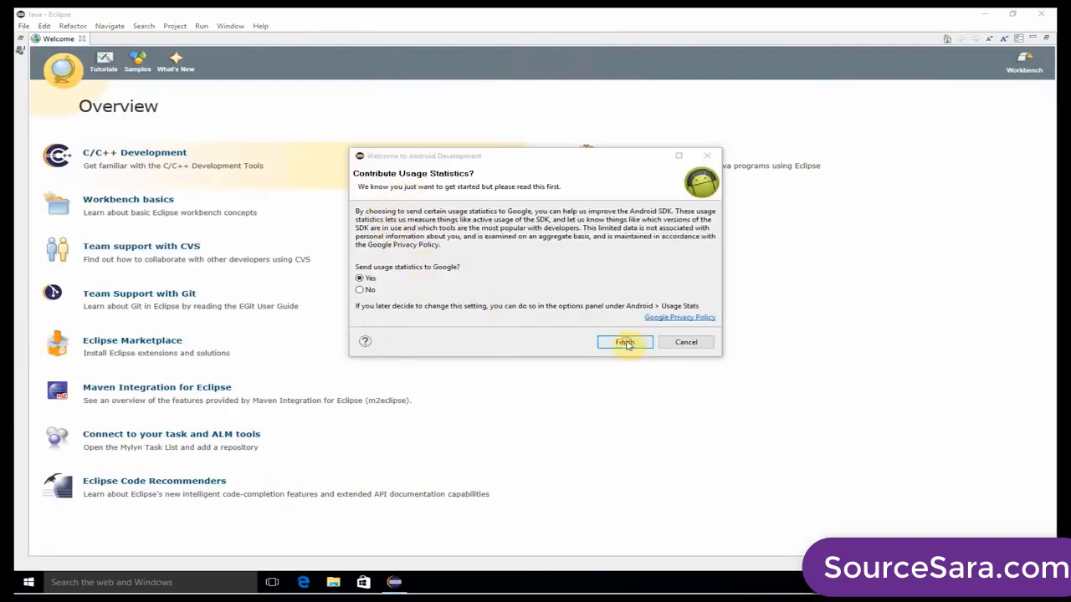
{"action": "left_click", "coordinate": [625, 343]}
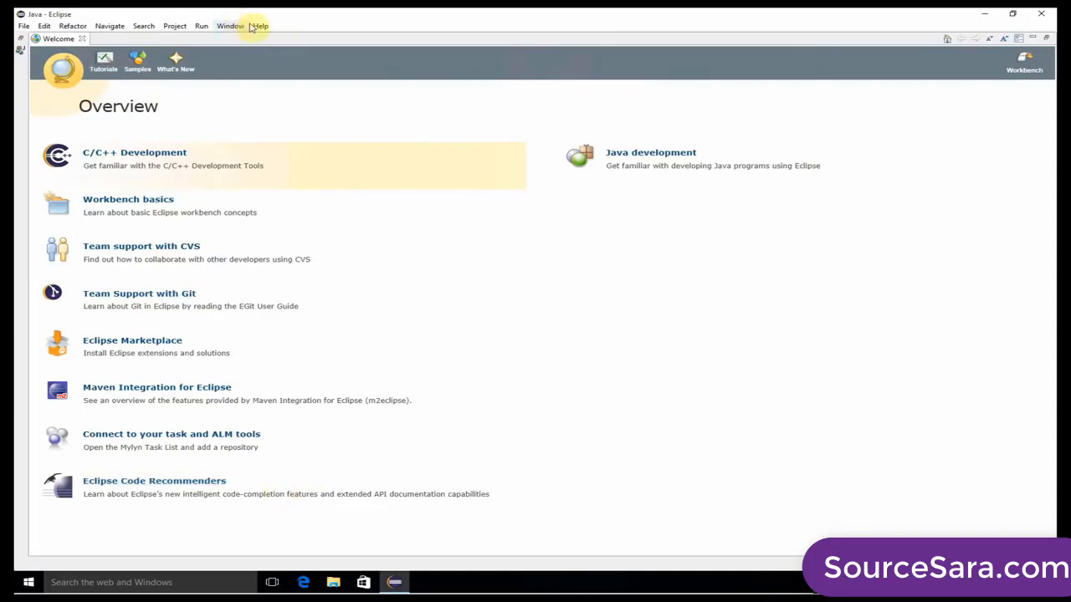
Check the SDK location in Eclipse's Android preferences and accept the preferences.
{"action": "left_click", "coordinate": [253, 26]}
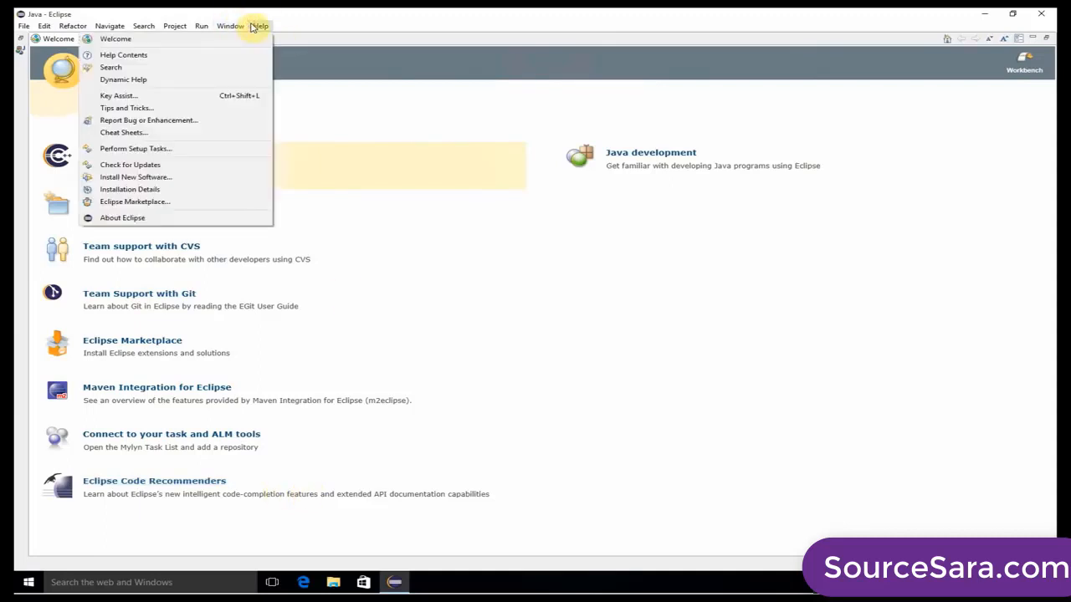
{"action": "mouse_move", "coordinate": [230, 26]}
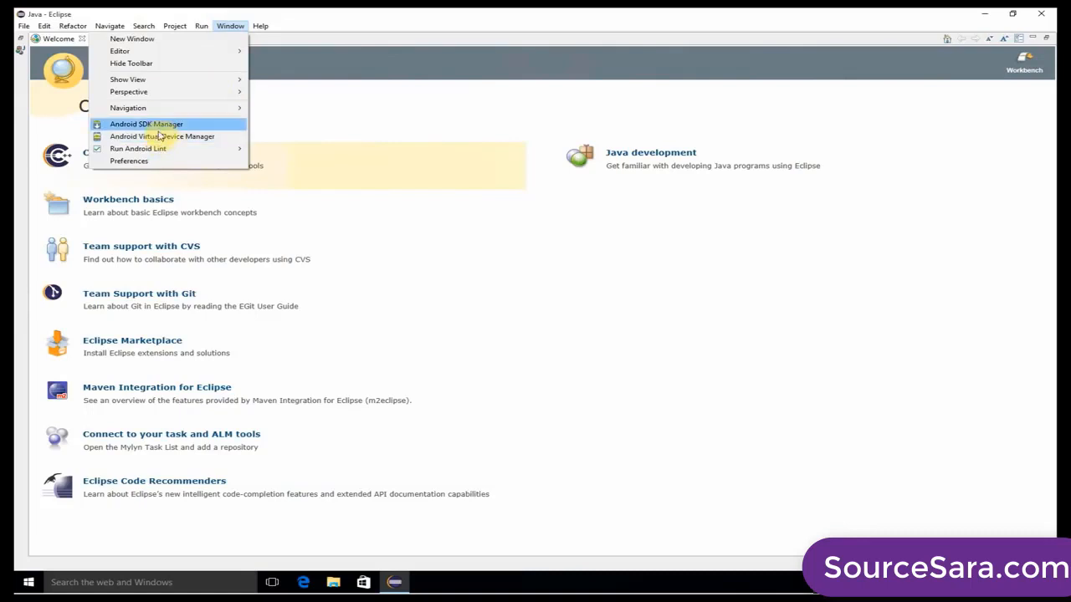
{"action": "left_click", "coordinate": [150, 161]}
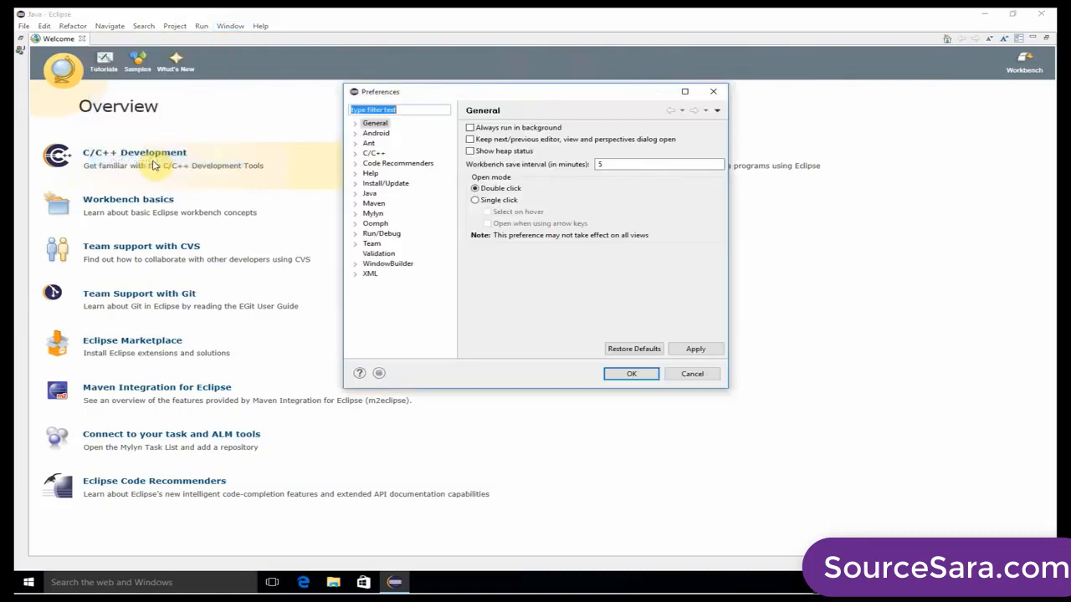
{"action": "left_click", "coordinate": [356, 133]}
{"action": "left_click", "coordinate": [375, 133]}
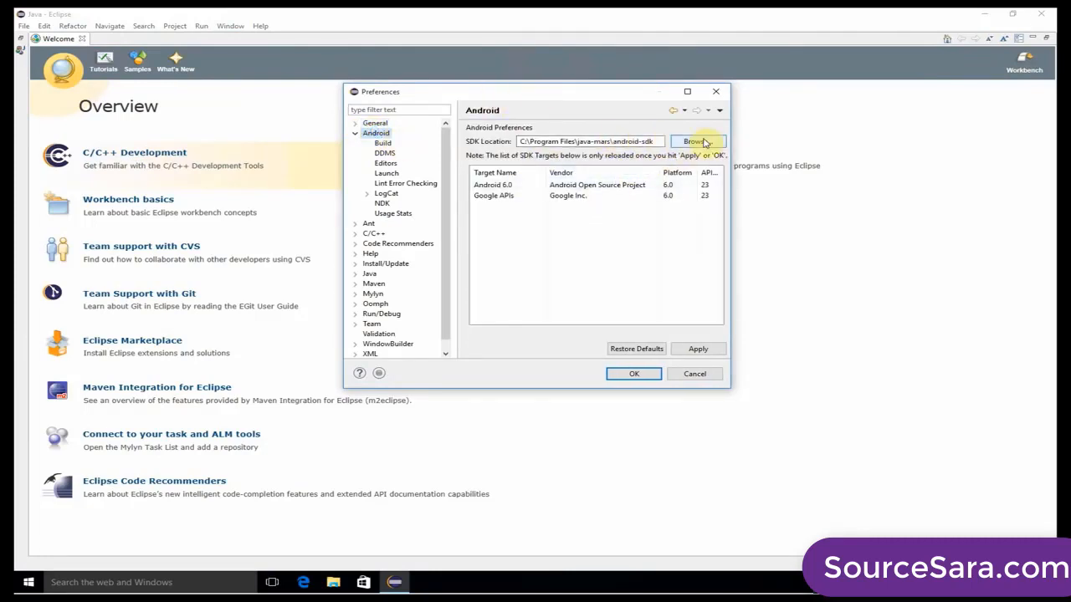
{"action": "left_click_drag", "start_coordinate": [521, 141], "coordinate": [659, 144]}
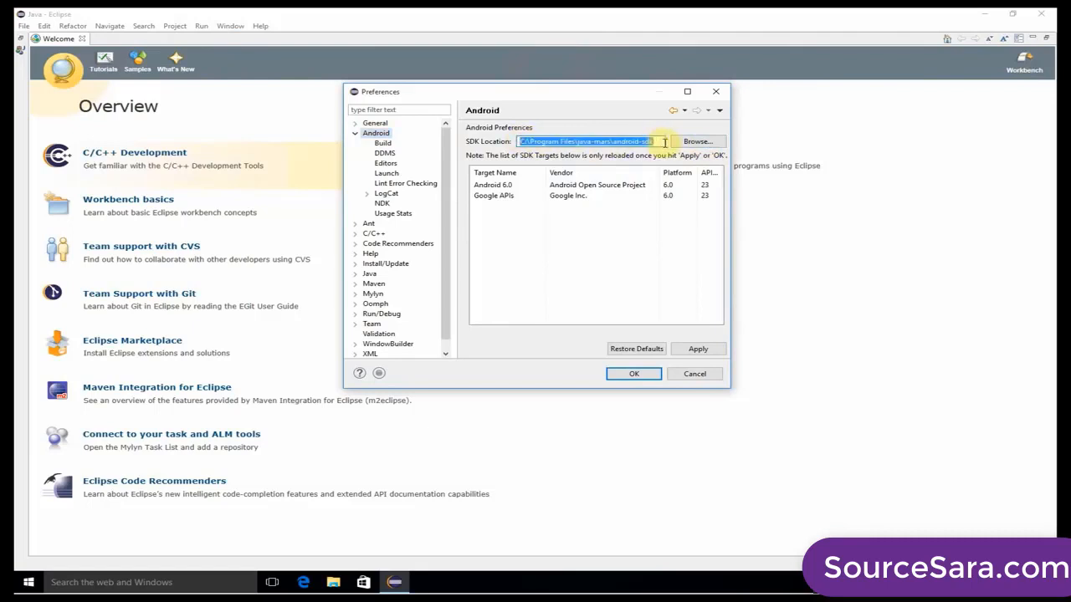
{"action": "left_click", "coordinate": [660, 142]}
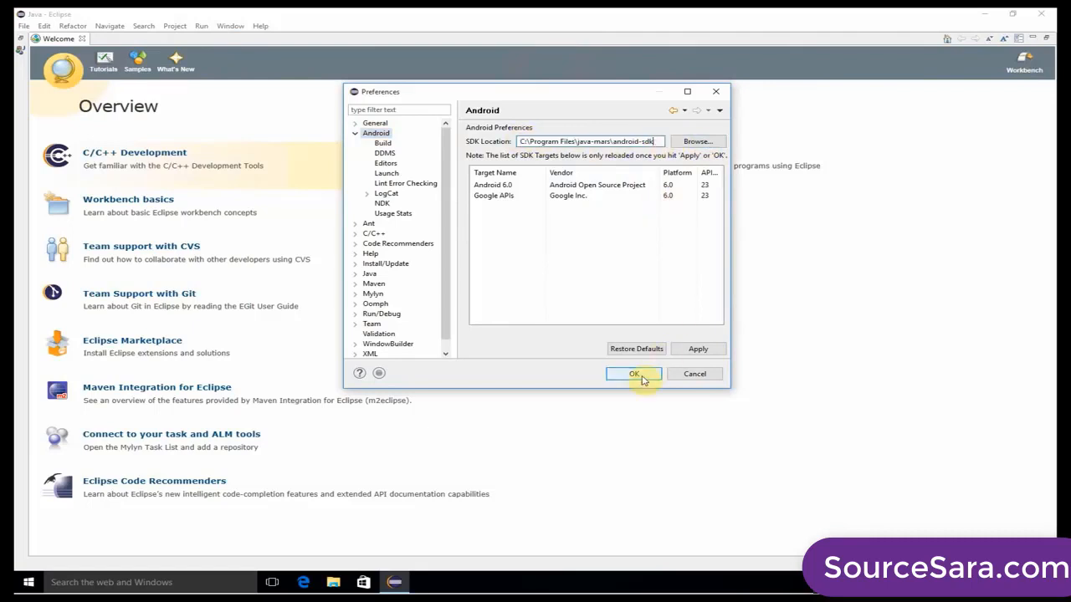
{"action": "left_click", "coordinate": [642, 378]}
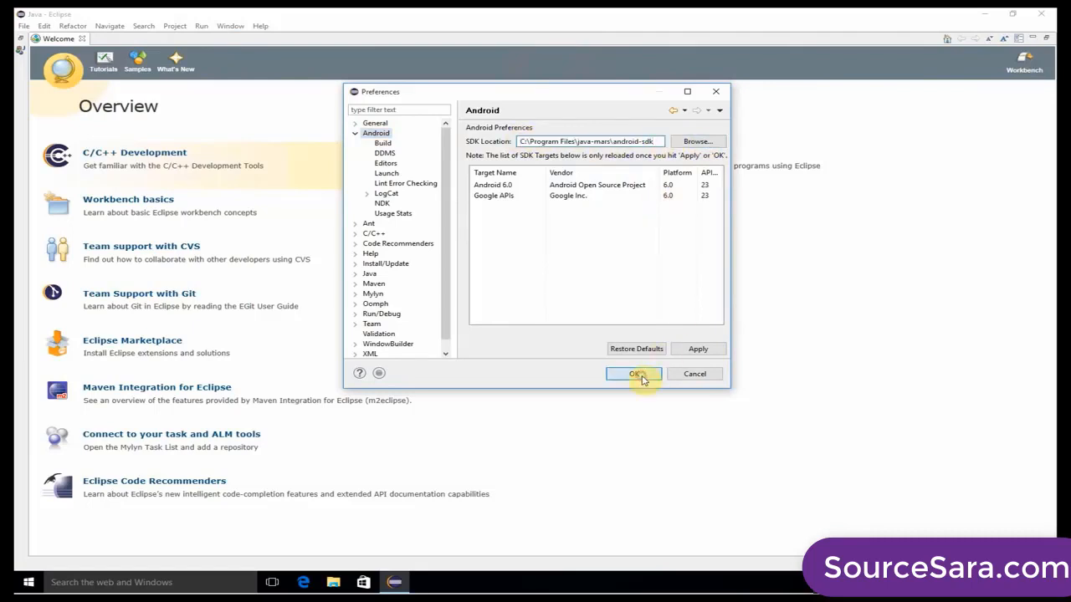